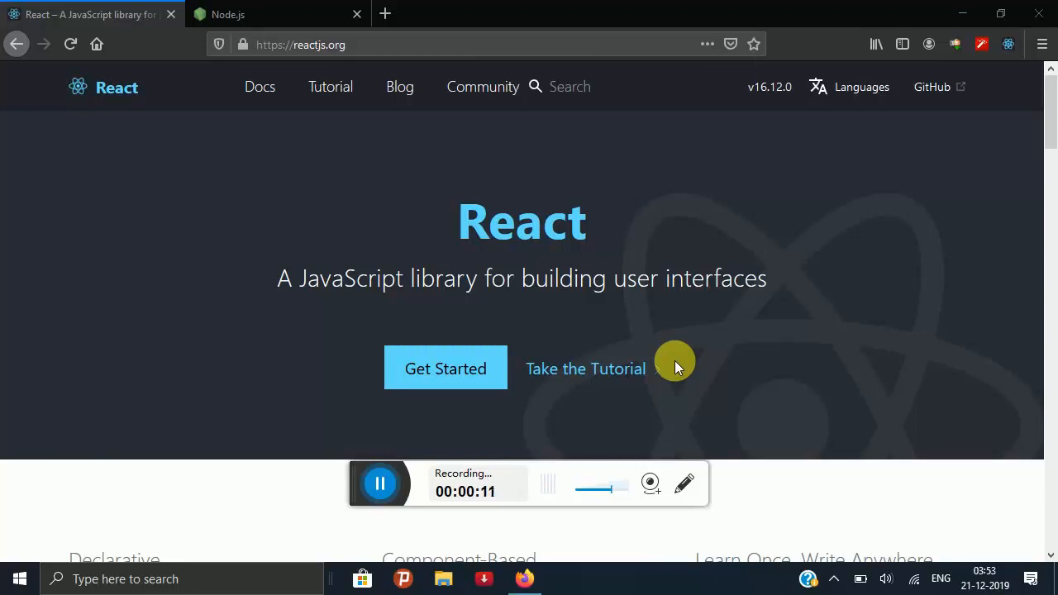
scroll(674, 361, "down", 5)
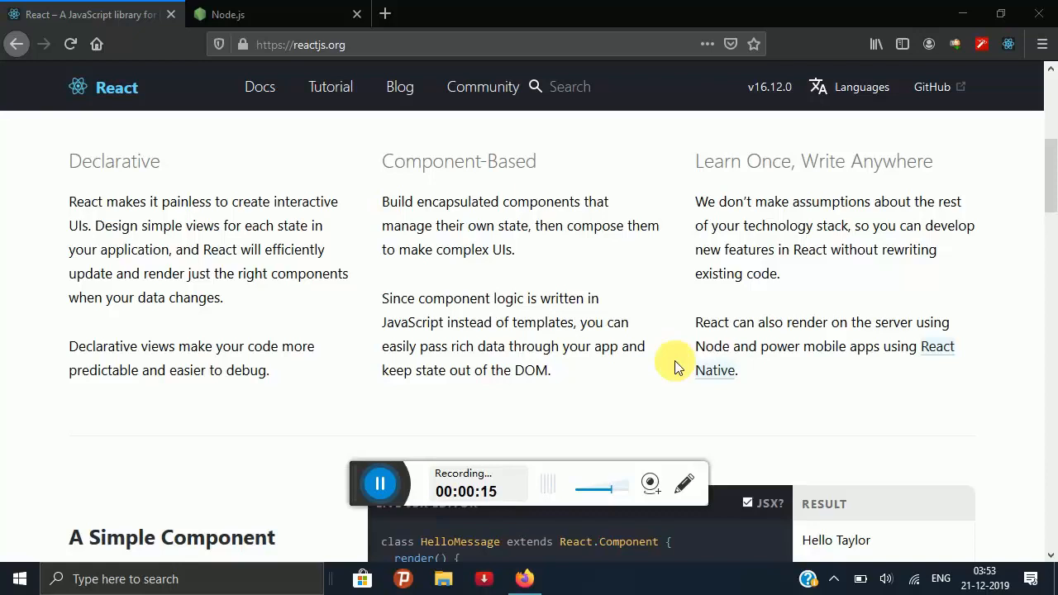
scroll(675, 360, "down", 3)
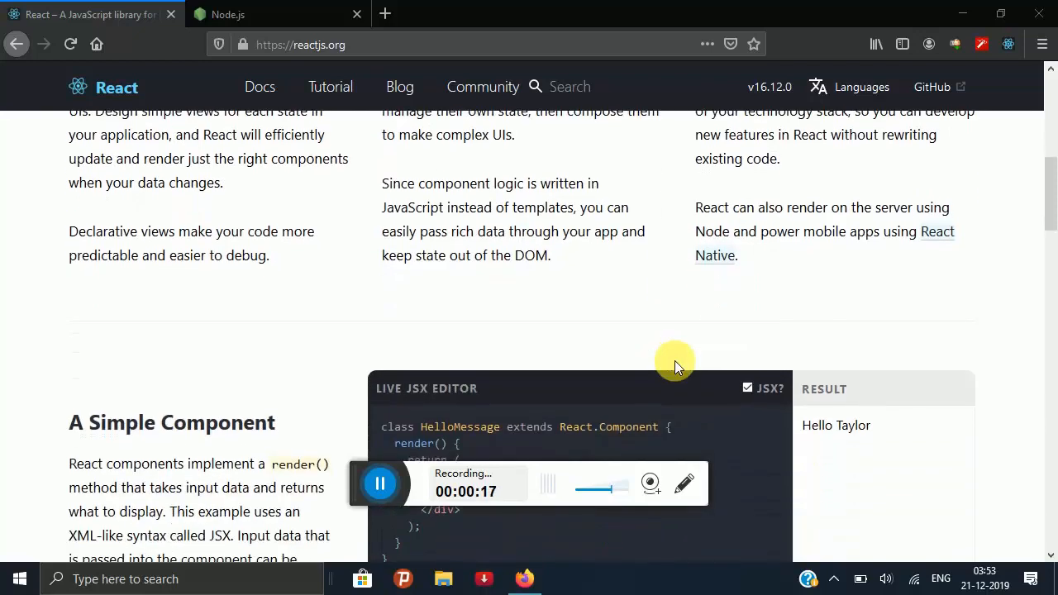
scroll(675, 360, "down", 2)
scroll(674, 361, "down", 5)
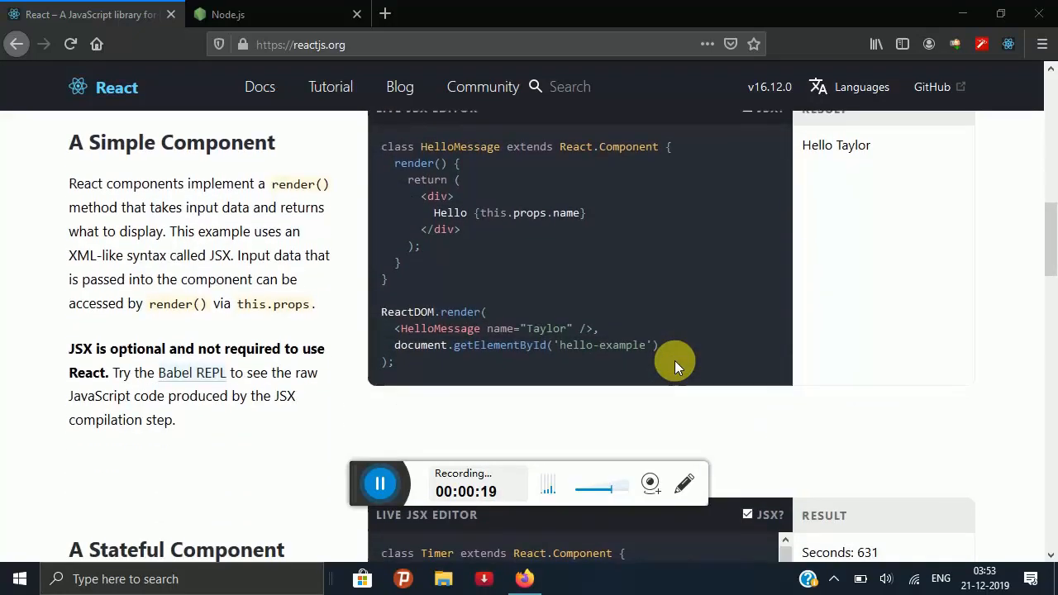
- Return to the top of the React page, then switch to the Node.js website tab
key("Home")
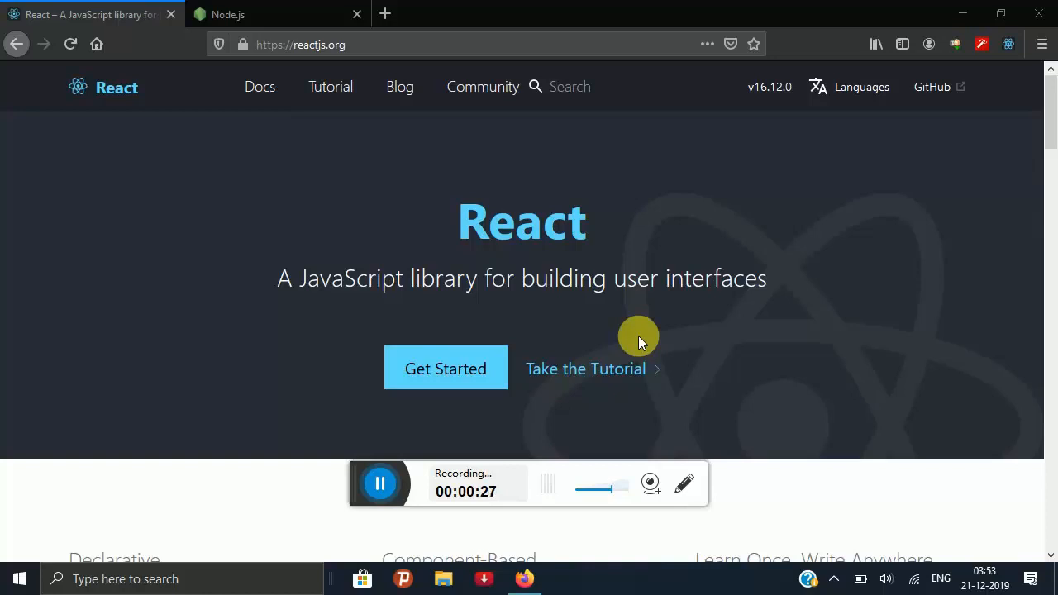
left_click(292, 8)
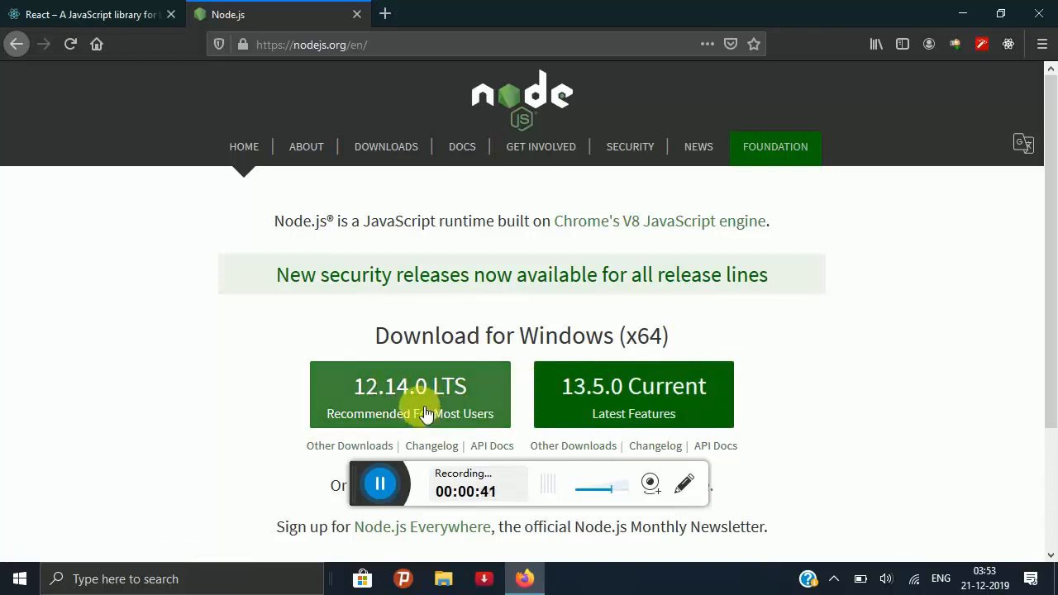
- Launch Command Prompt from the taskbar search and run node --version, reporting v10.16.0
left_click(19, 579)
type("cm")
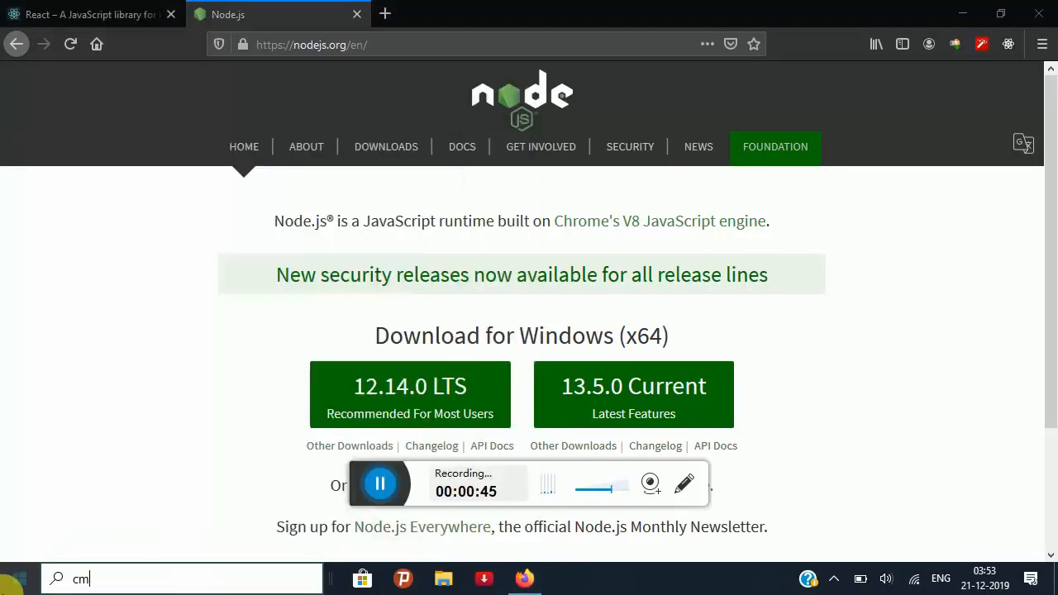
type("d")
key("Return")
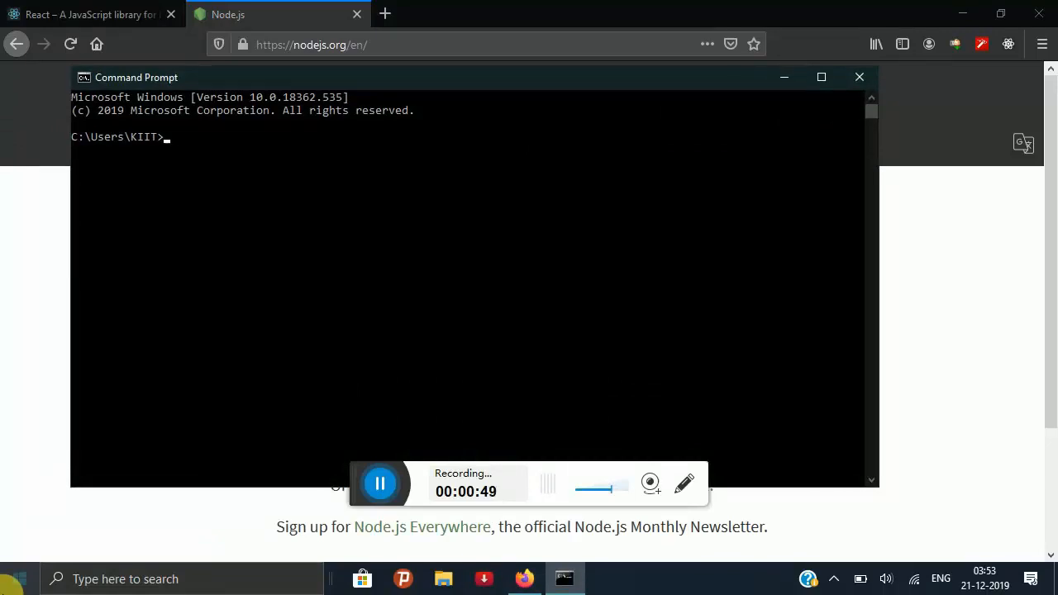
type("node ")
type("--vers")
type("ion")
key("Return")
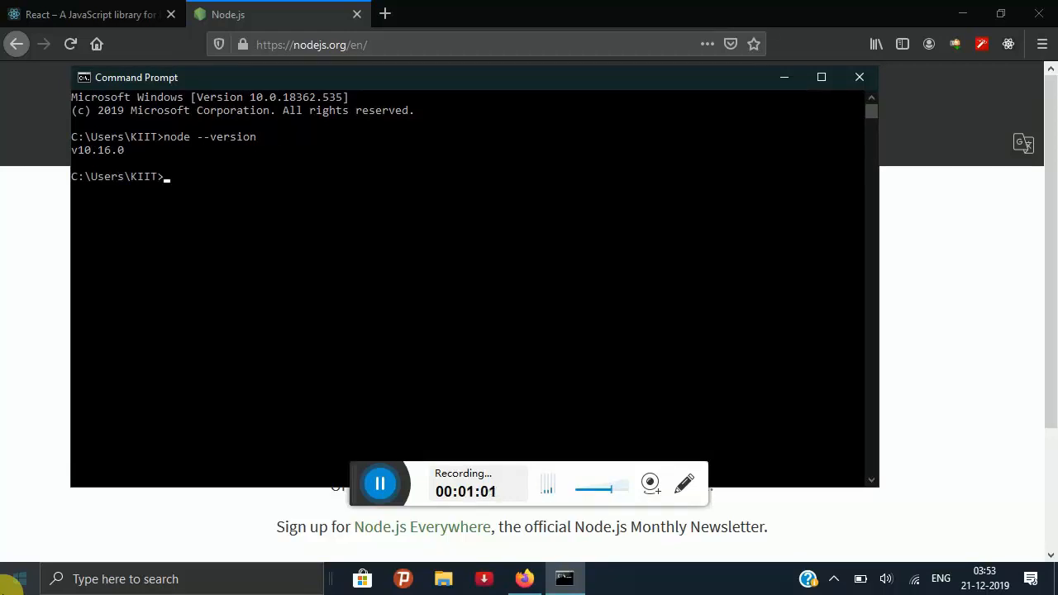
type("d:")
- Switch to the D: drive, then erase the mistyped npm init react-app my-app line
key("Return")
type("npm")
type(" init")
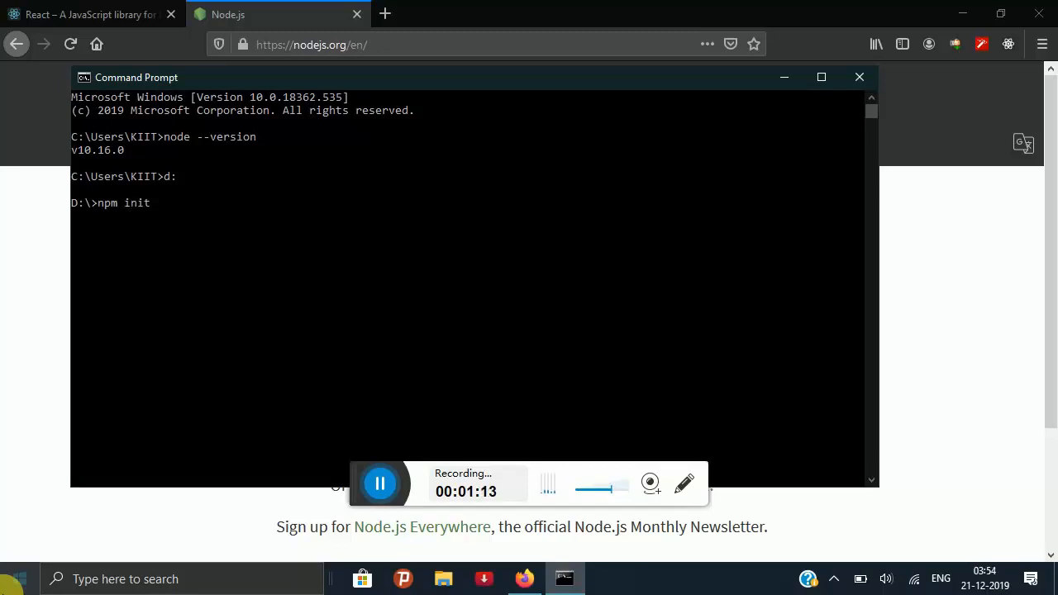
type(" re")
type("act-")
type("app")
type(" my")
type("-app")
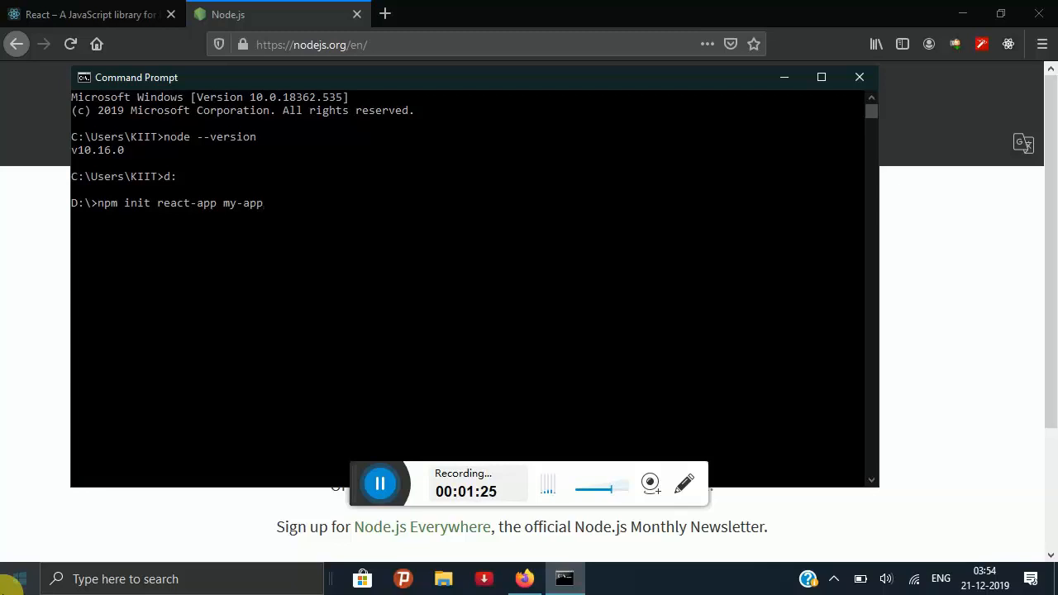
key("BackSpace")
key("BackSpace")
key("BackSpace")
key("BackSpace")
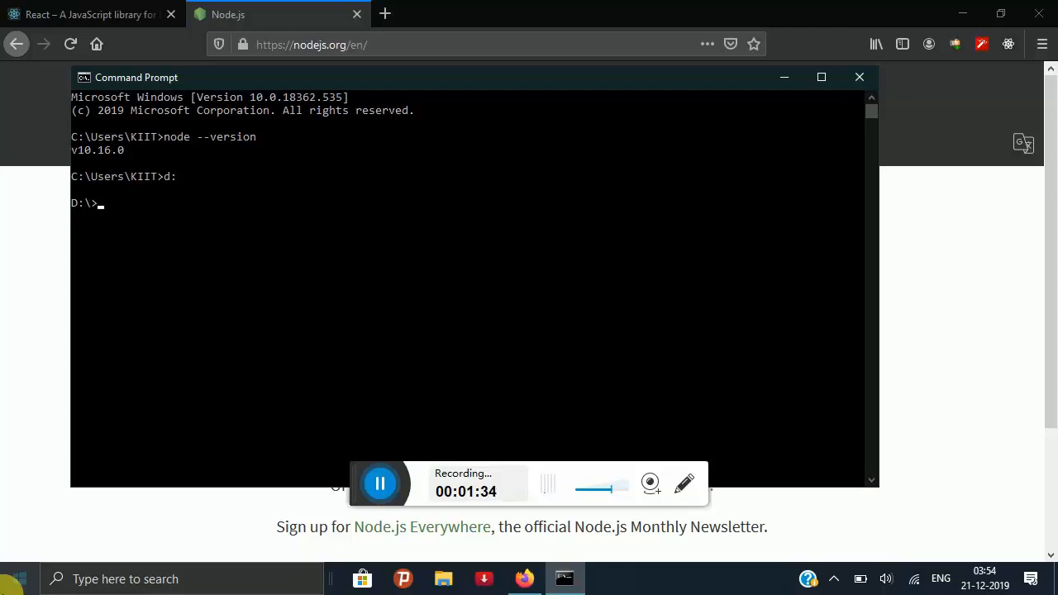
type("cd")
- Run 'cd my-app' and 'sublime_text .' to open the project folder in Sublime Text
key("BackSpace")
type("my-")
type("app")
key("Return")
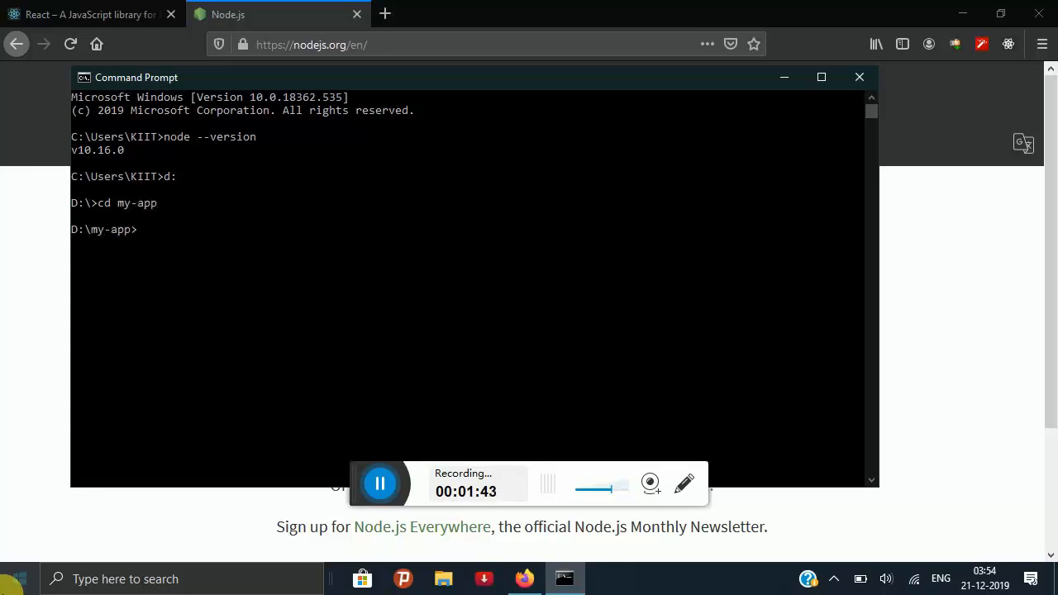
type("sublime")
type("_text .")
key("Return")
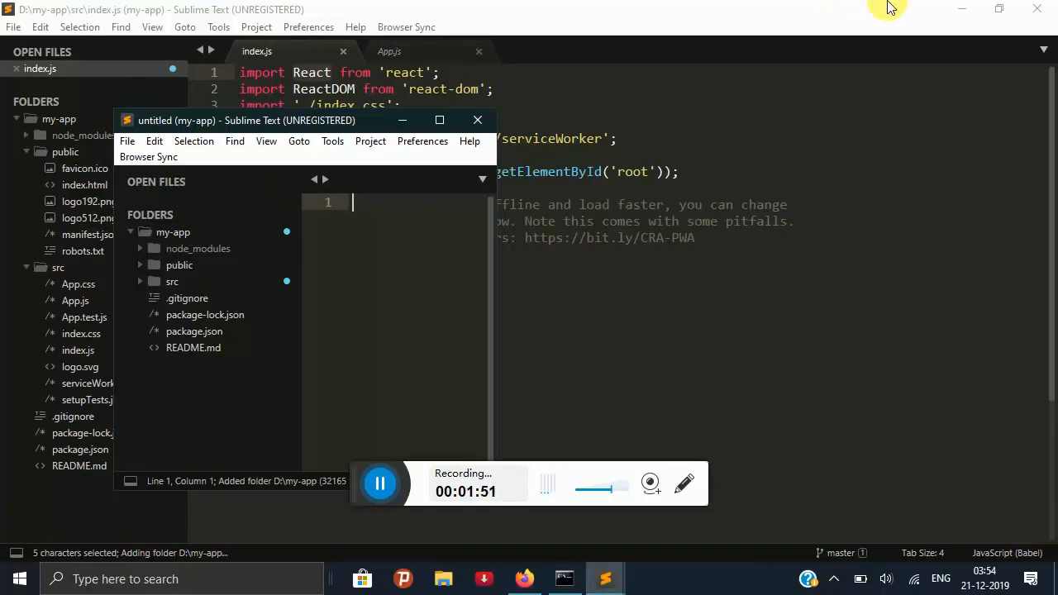
- Close the extra index.js window and snap the my-app editor to the right half
left_click(1038, 9)
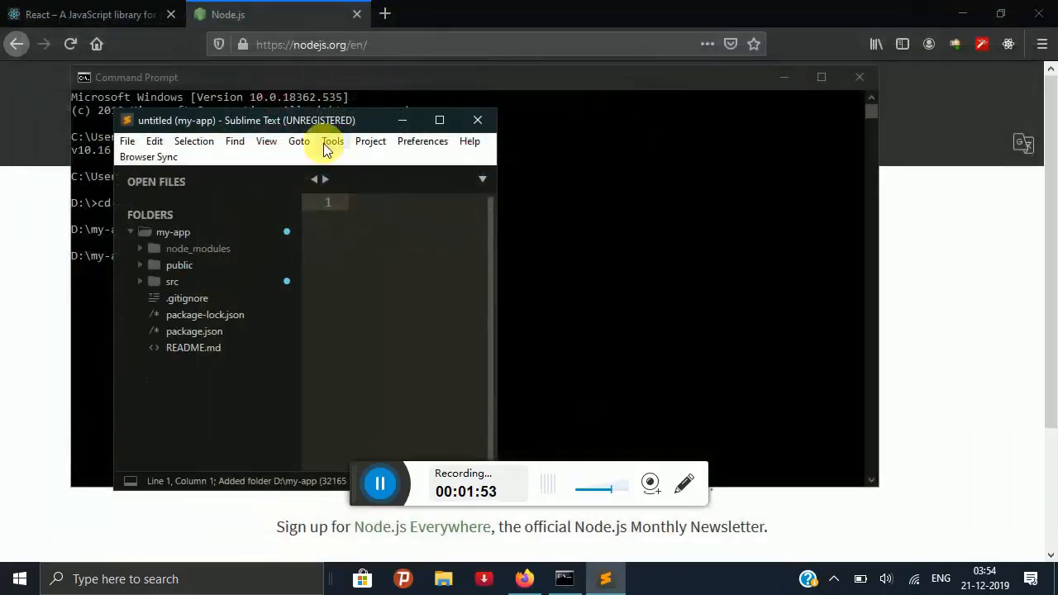
double_click(319, 120)
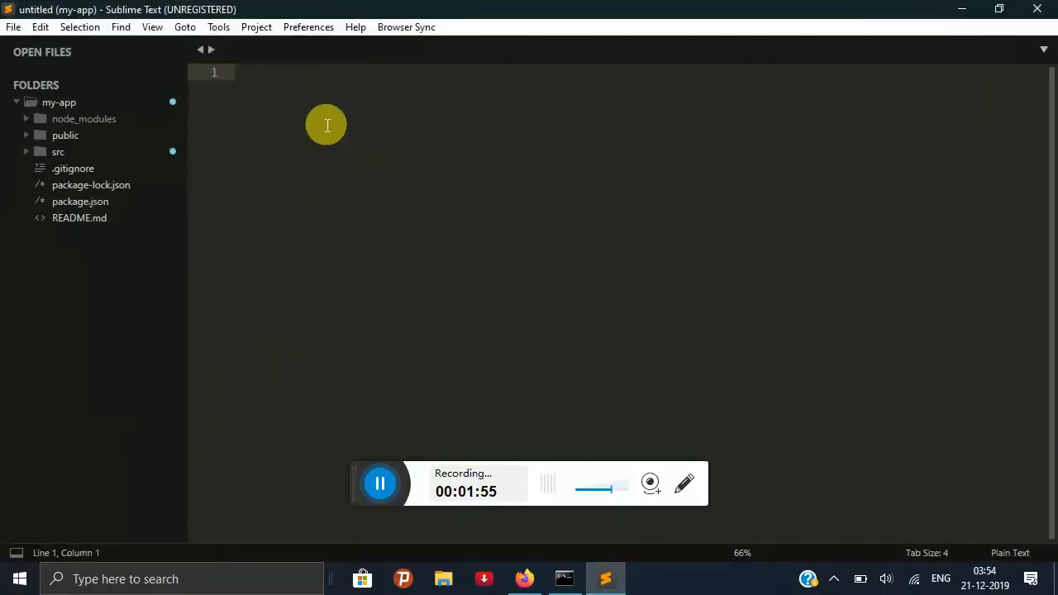
key("super+Right")
- Run 'npm start' in Command Prompt and snap the prompt to the left half
left_click(248, 253)
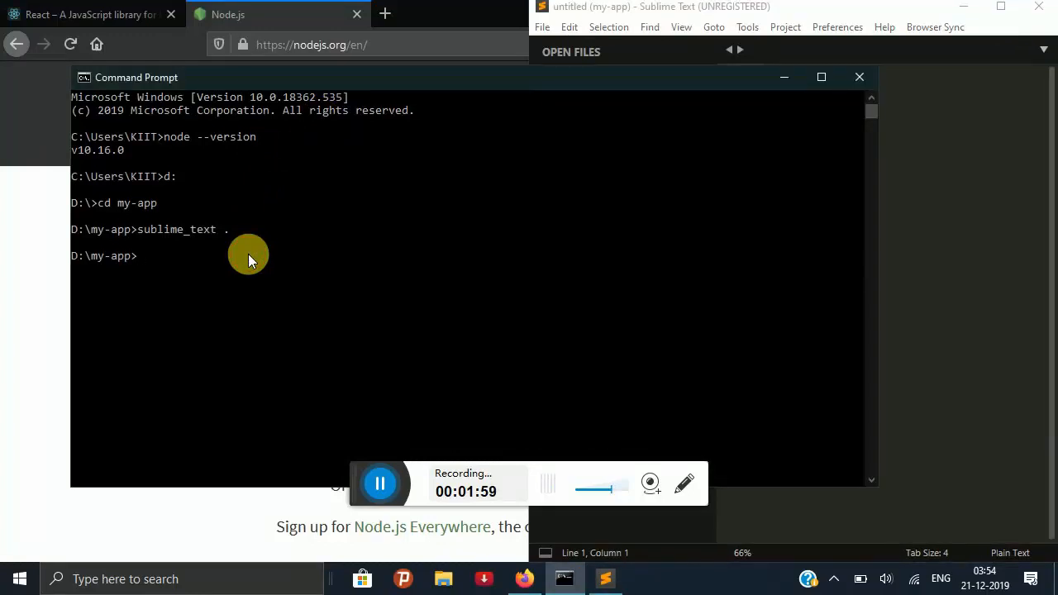
type("npm")
type(" start")
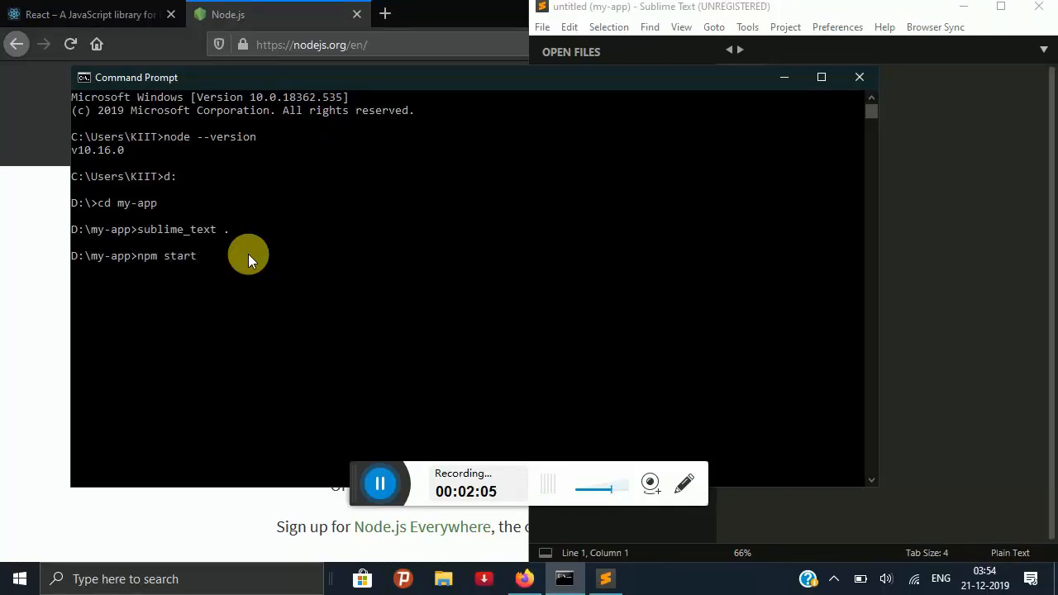
key("Return")
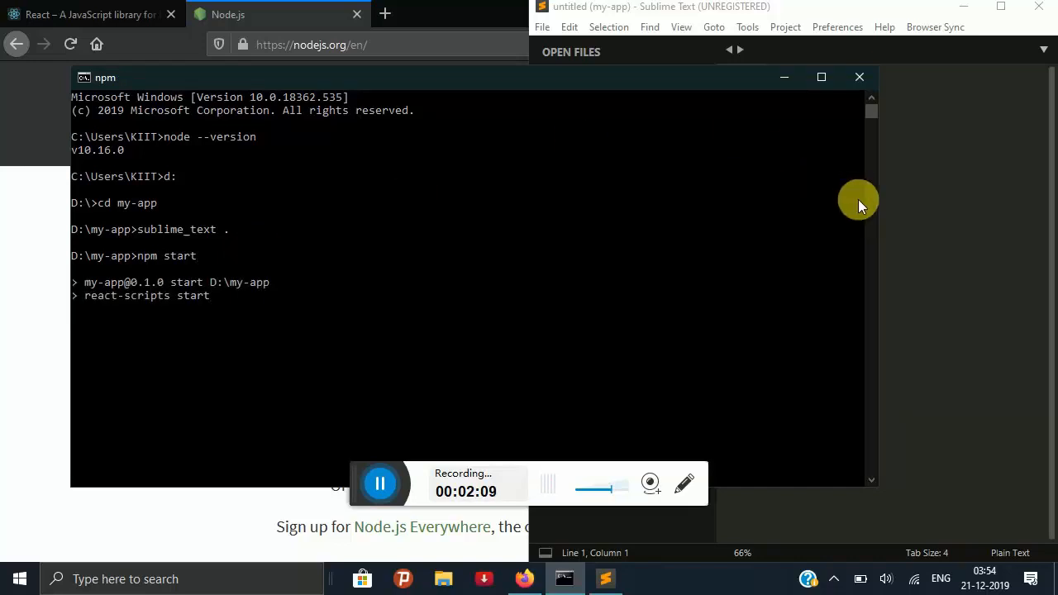
left_click(959, 163)
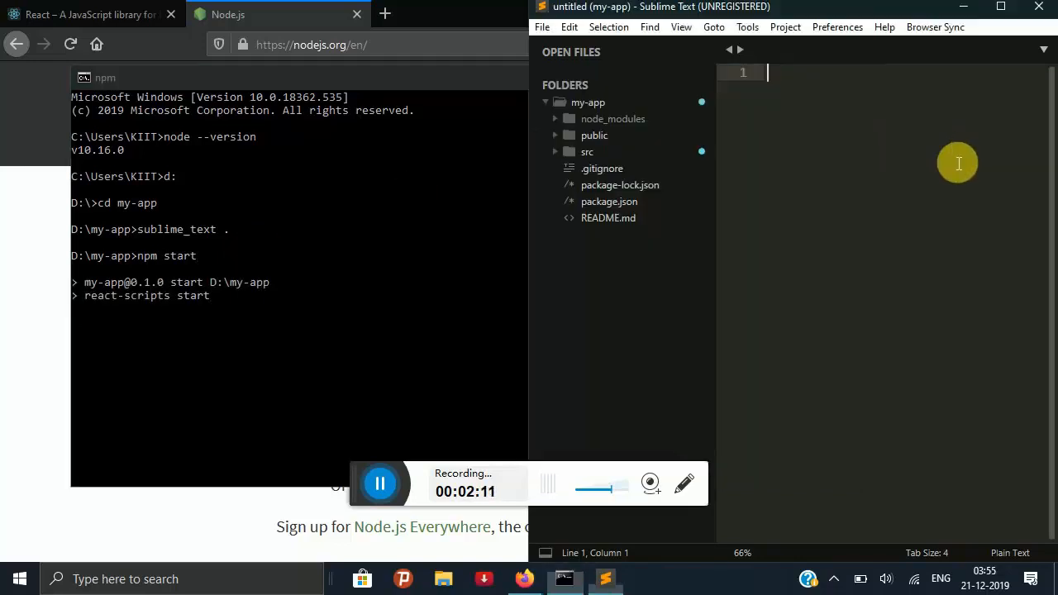
left_click(312, 262)
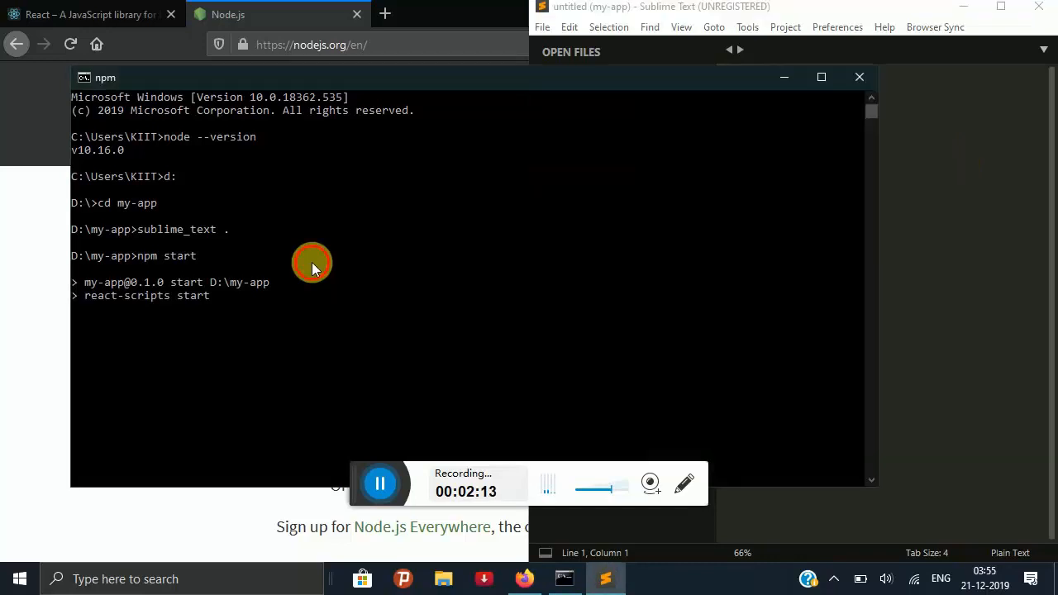
key("super+Left")
- Watch localhost:3000 load in Firefox, then switch back to Sublime Text
left_click(568, 221)
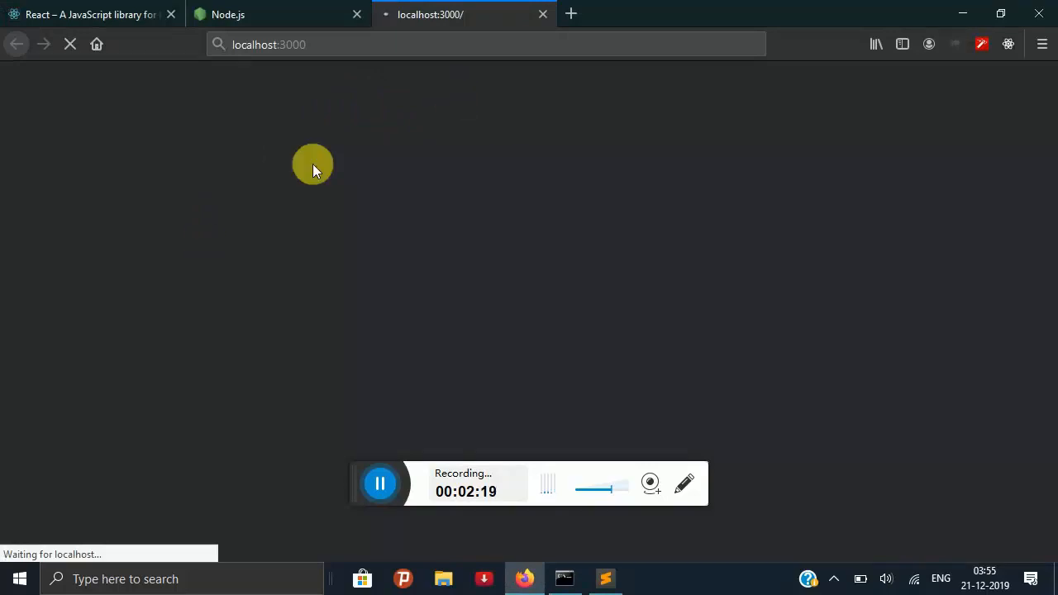
key("alt+Tab")
key("alt+Tab")
key("Tab")
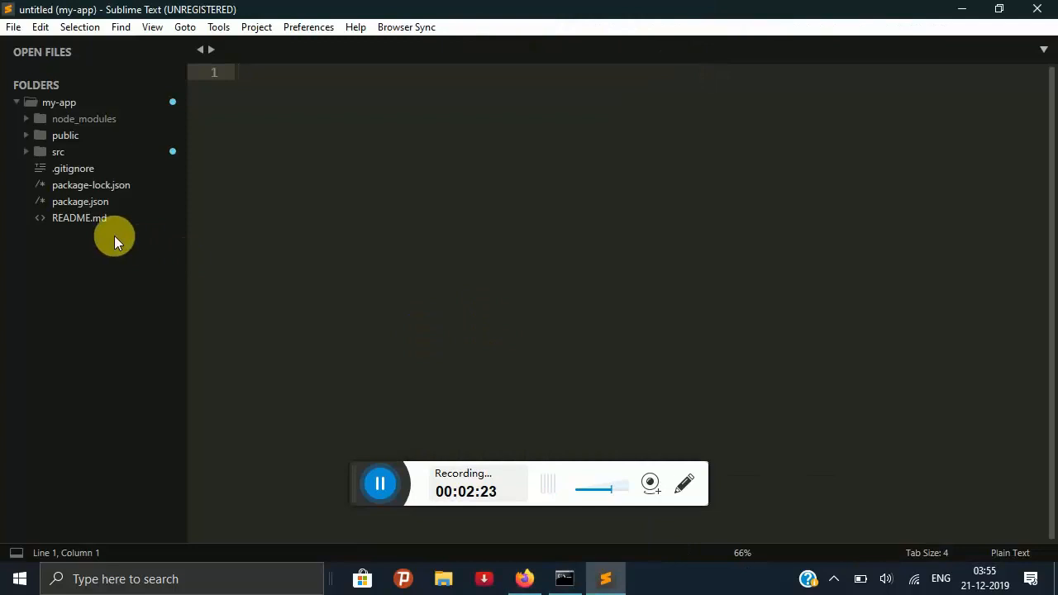
- View package.json's build script line and expand the src folder in the sidebar
left_click(80, 202)
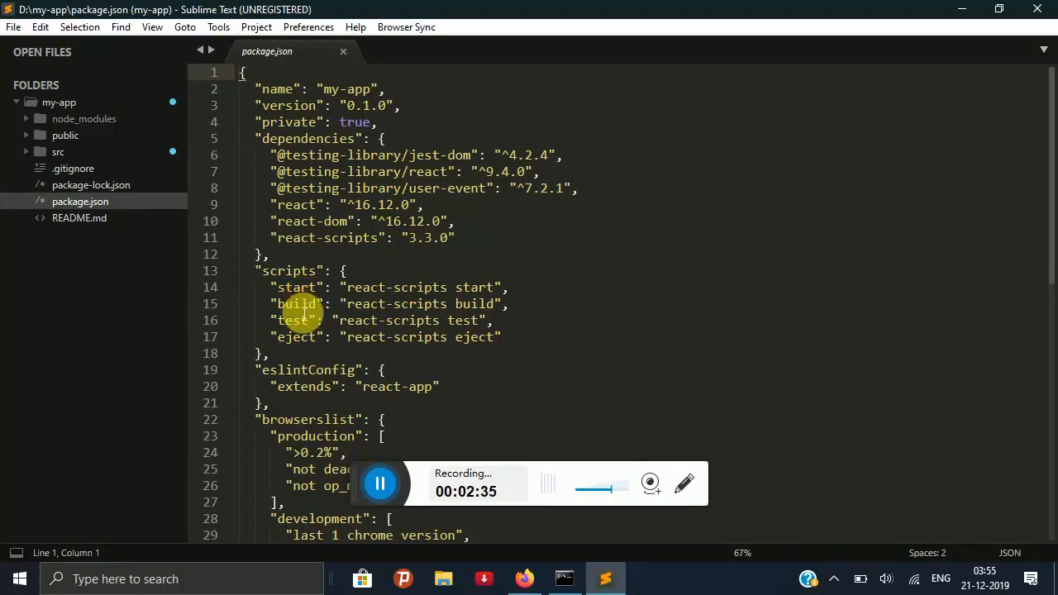
left_click(304, 308)
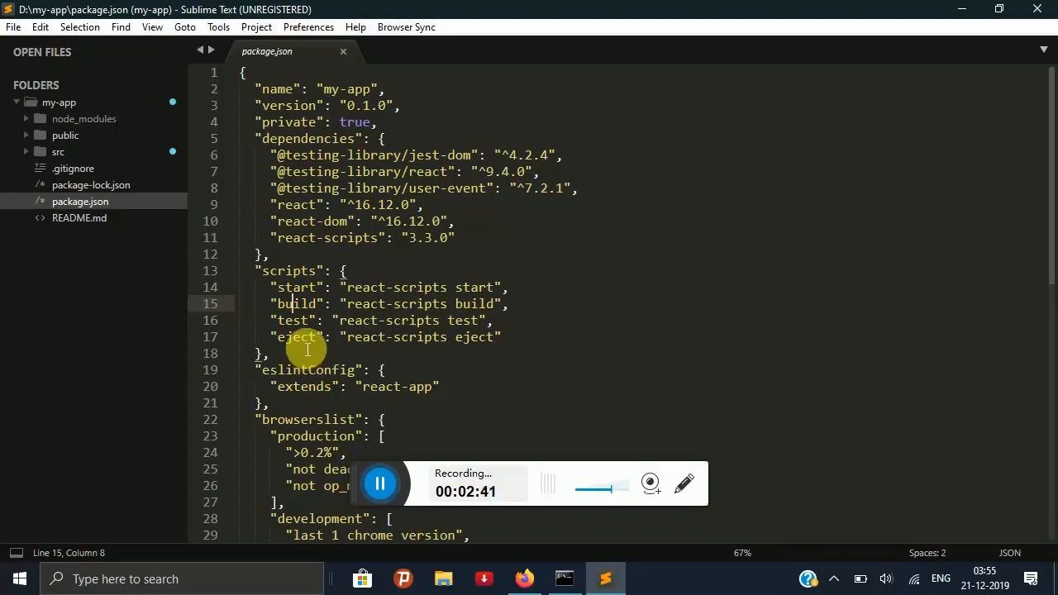
left_click(92, 153)
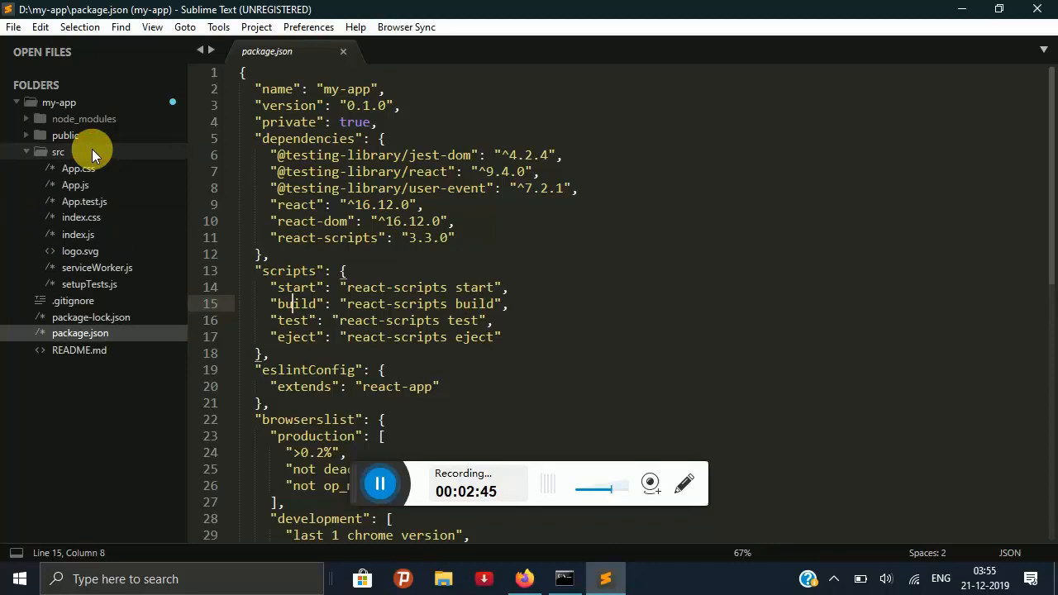
- View src/index.js, highlighting the React import, the render call and the App component
left_click(100, 234)
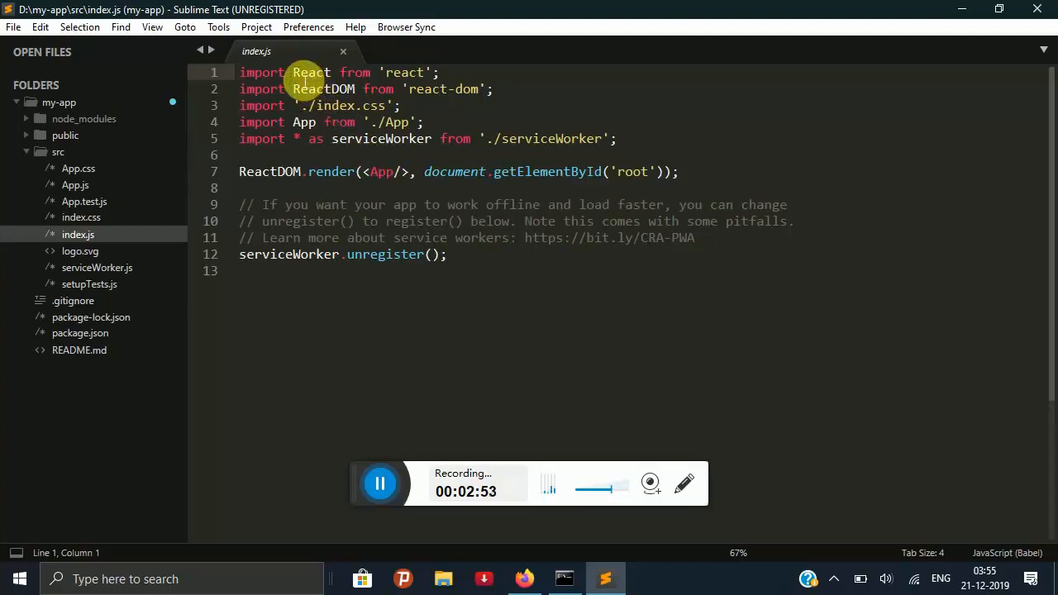
mouse_move(293, 73)
left_mouse_down()
mouse_move(341, 75)
mouse_move(357, 91)
left_mouse_up()
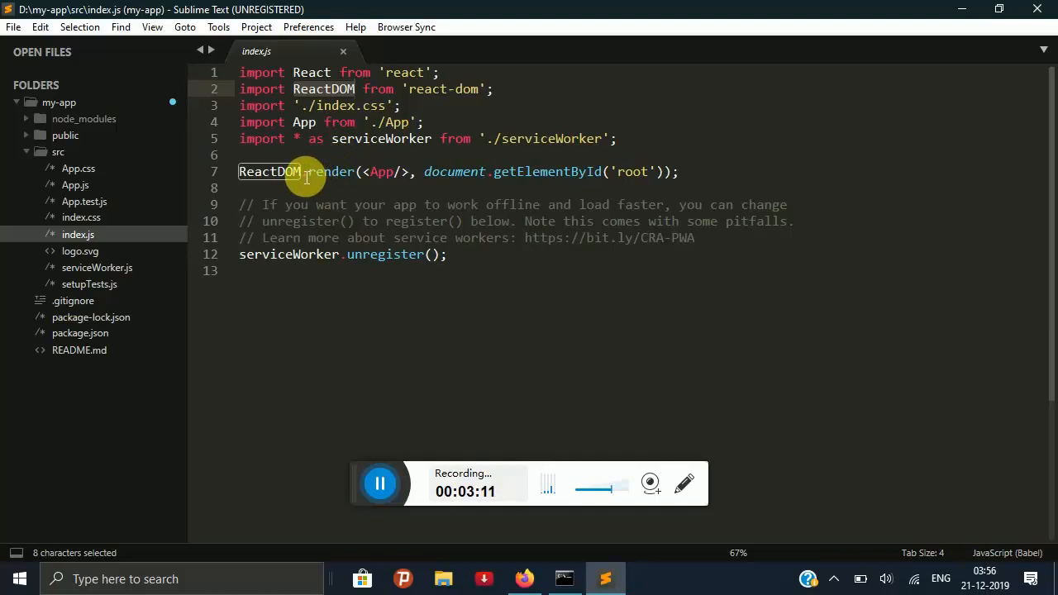
left_click(307, 172)
left_click_drag(308, 172, 347, 174)
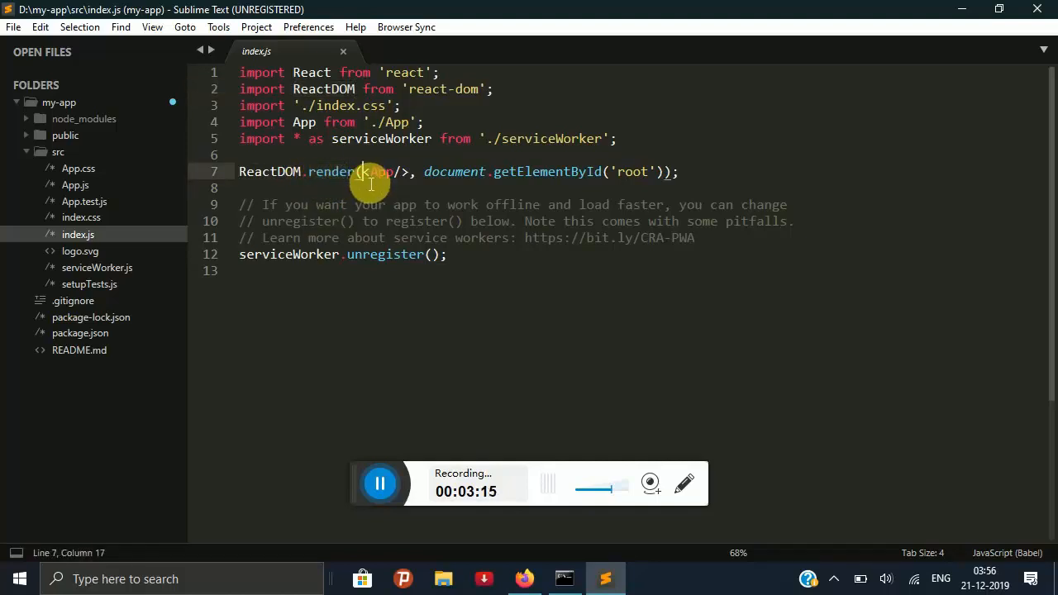
left_click_drag(369, 172, 403, 174)
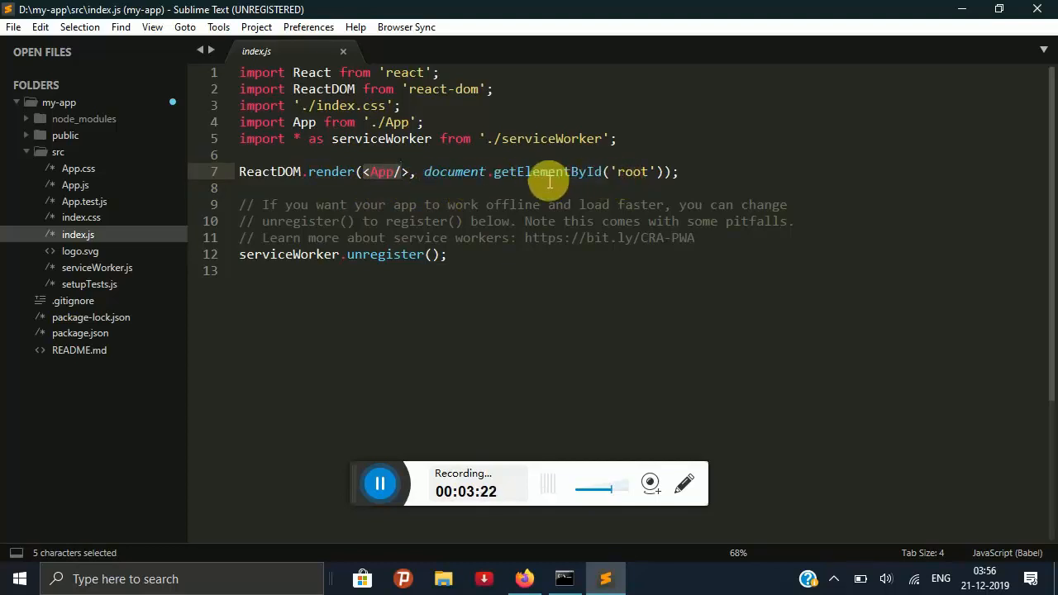
- Select <div id="root"></div> in public/index.html, then return to src/index.js
left_click(35, 134)
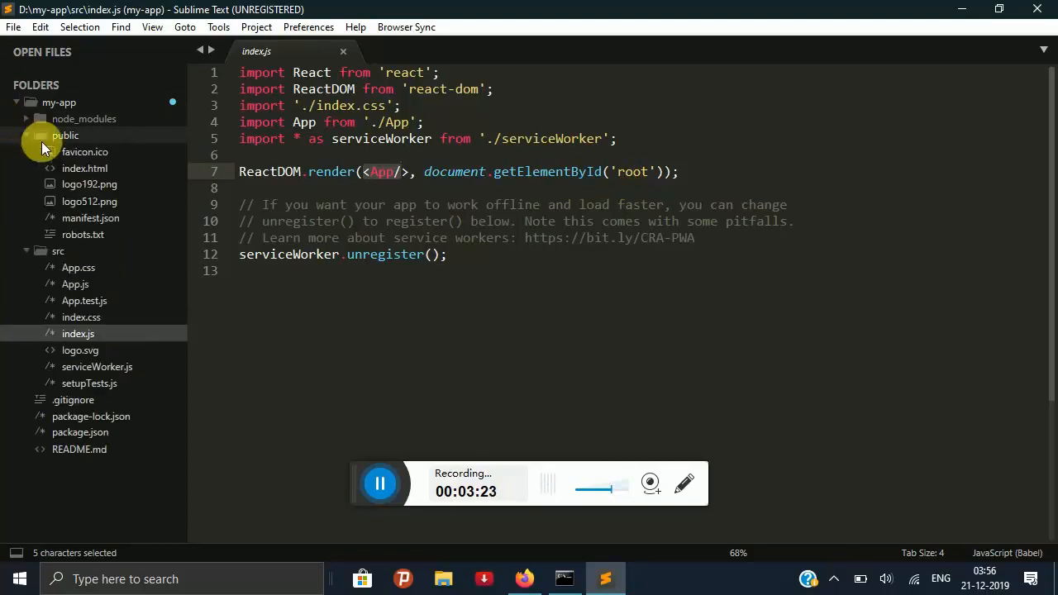
left_click(77, 167)
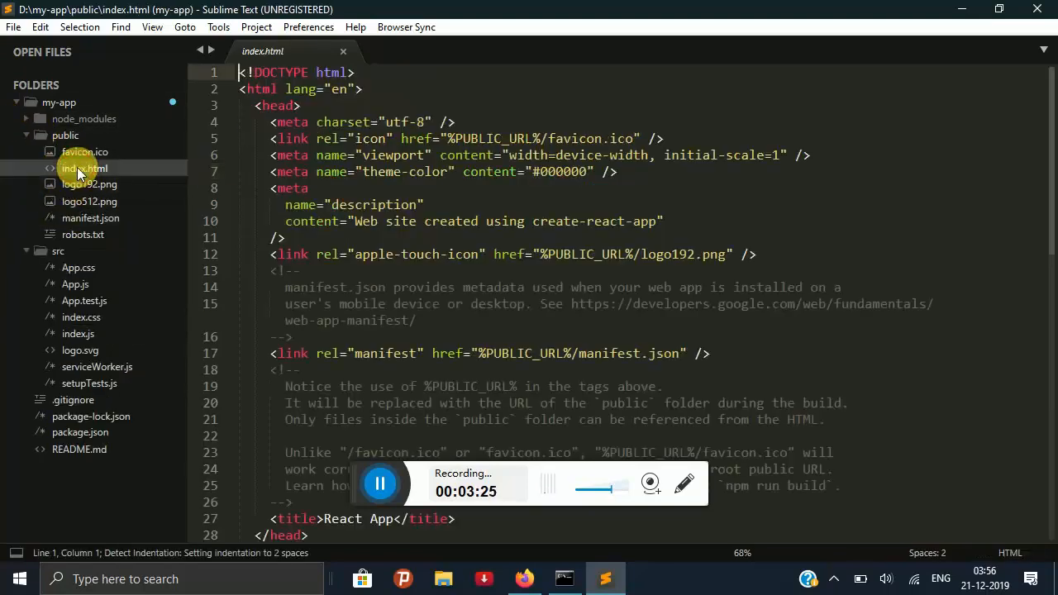
scroll(397, 296, "down", 4)
scroll(397, 296, "down", 3)
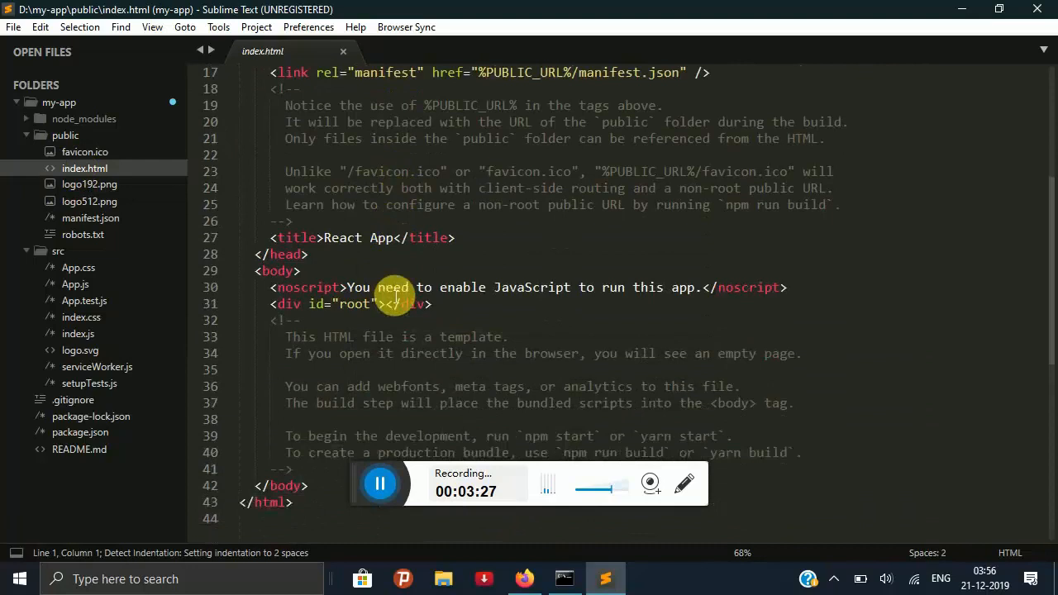
scroll(393, 293, "down", 2)
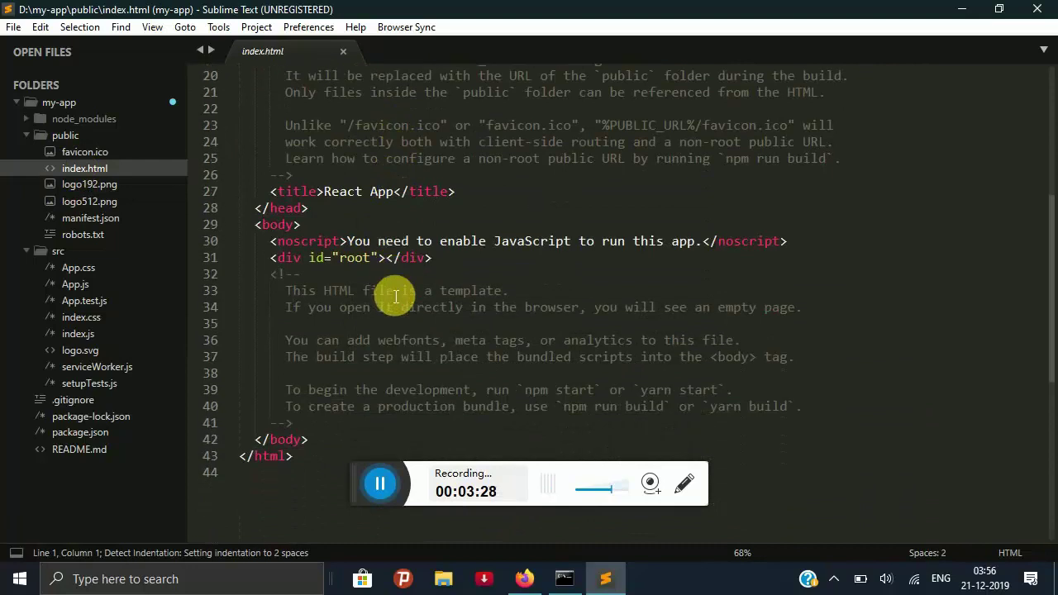
left_click(270, 258)
left_click_drag(271, 258, 430, 258)
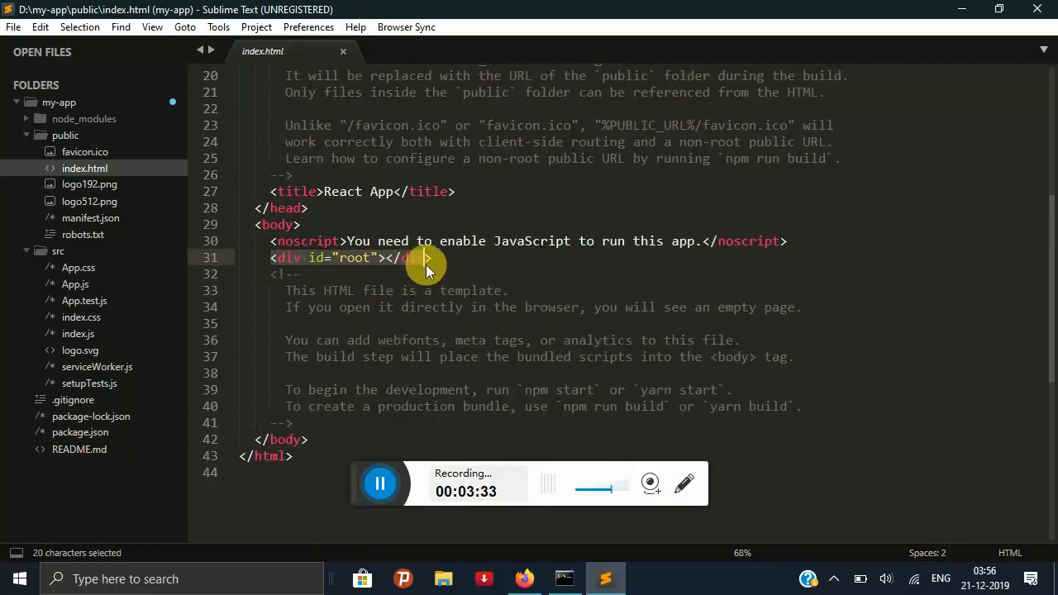
left_click(86, 339)
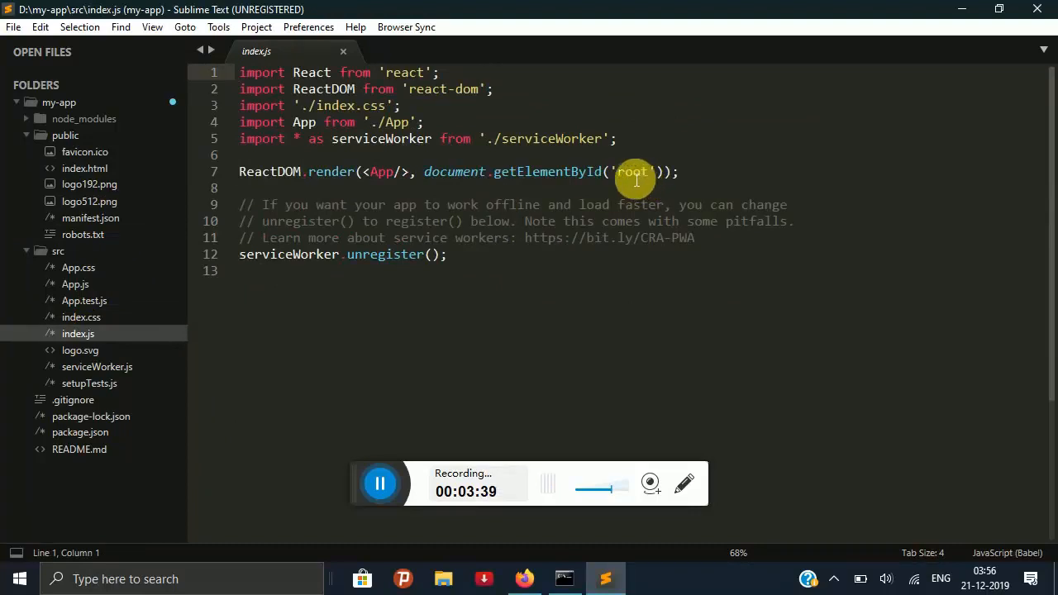
key("alt+Tab")
key("Tab")
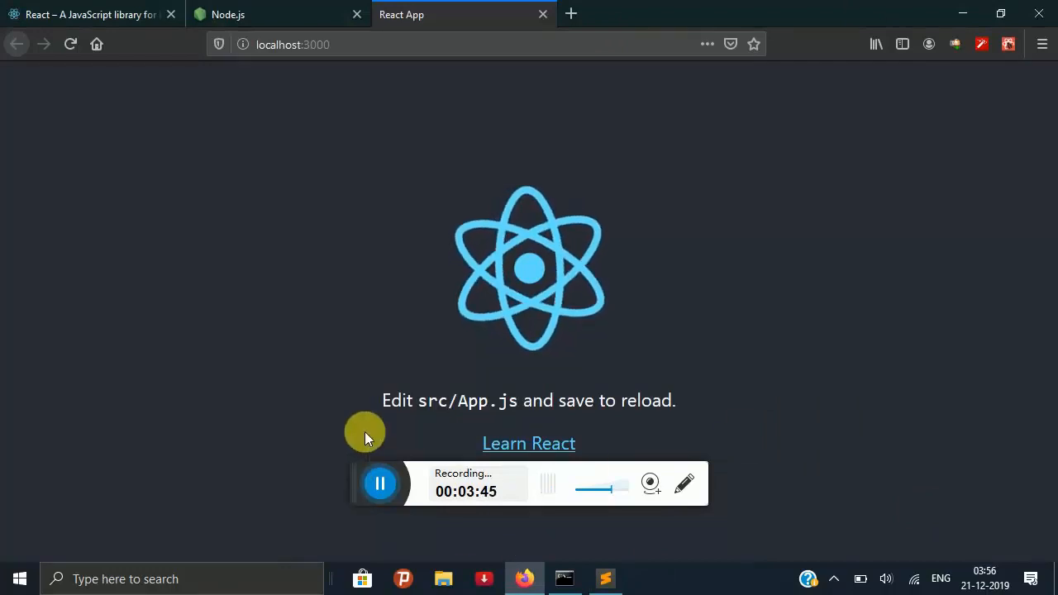
key("alt+Tab")
key("alt+Tab")
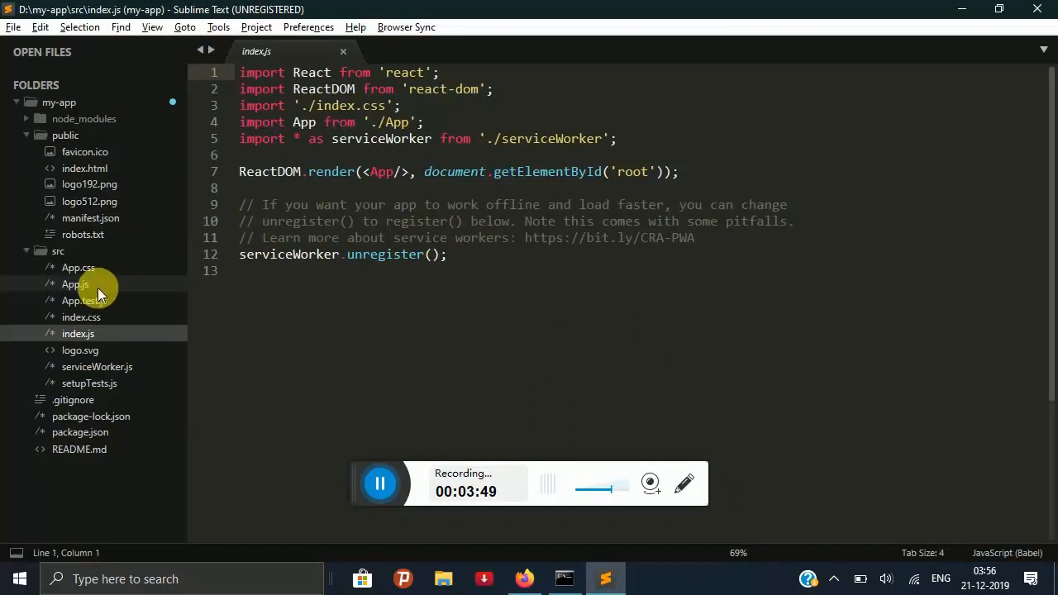
left_click(75, 284)
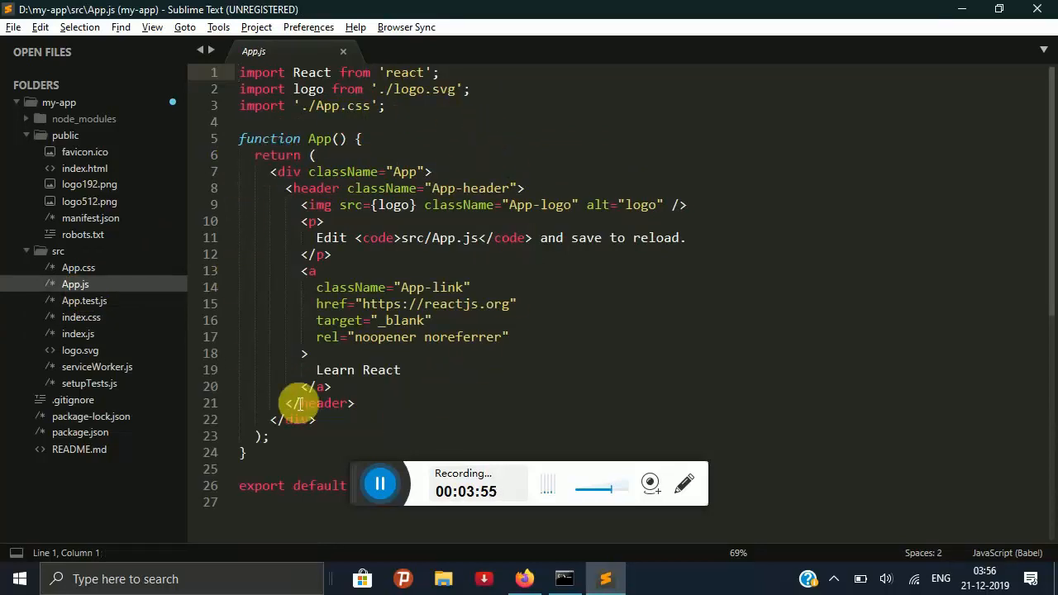
key("alt+Tab")
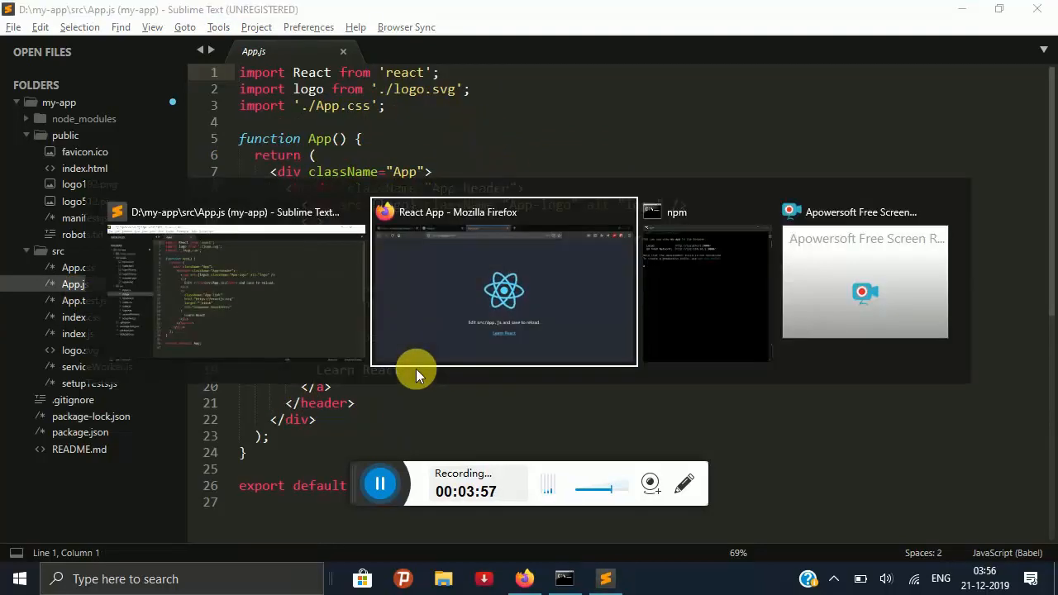
key("alt+Tab")
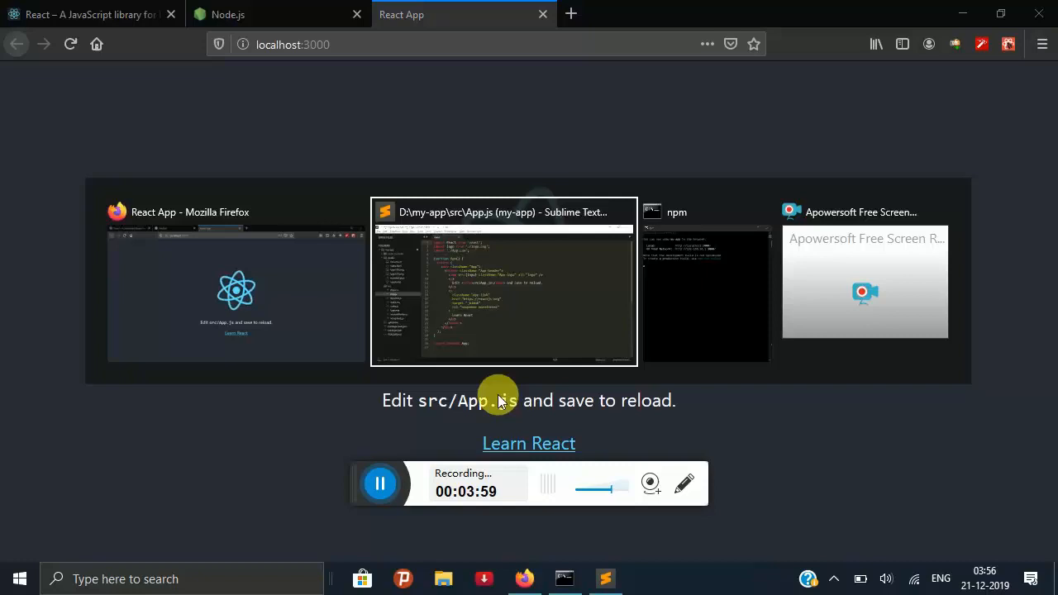
key("alt+Tab")
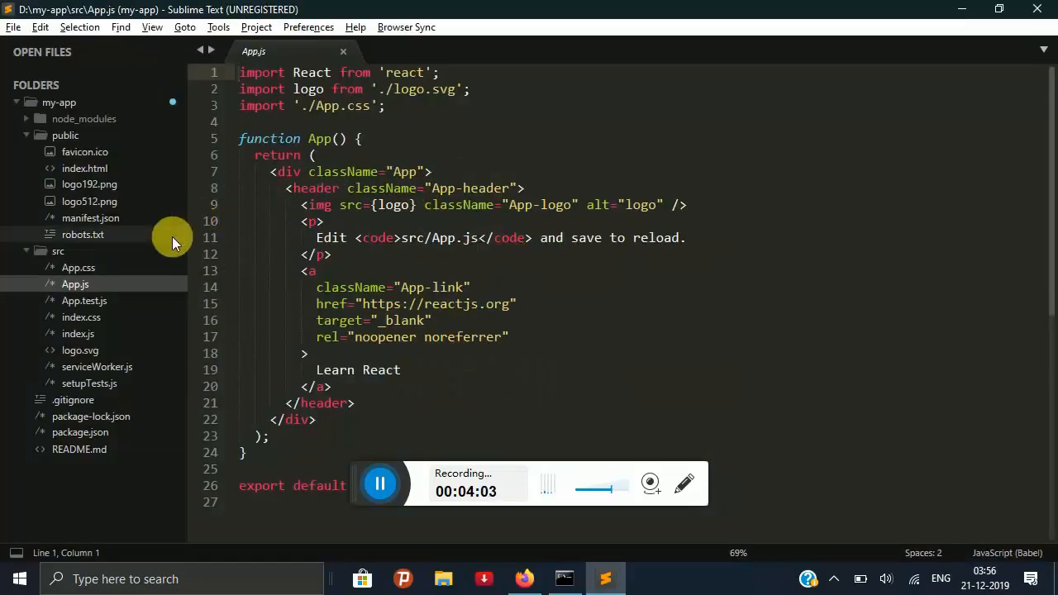
- Replace <App/> with <h1>Hello World</h1> on line 7, save, and switch to Firefox
left_click(121, 334)
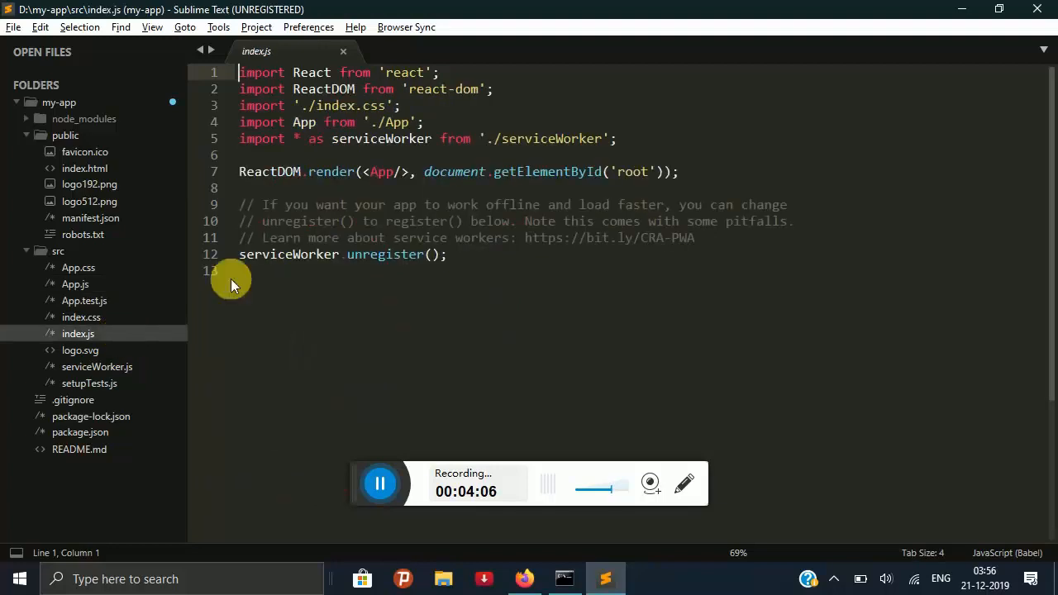
left_click(411, 174)
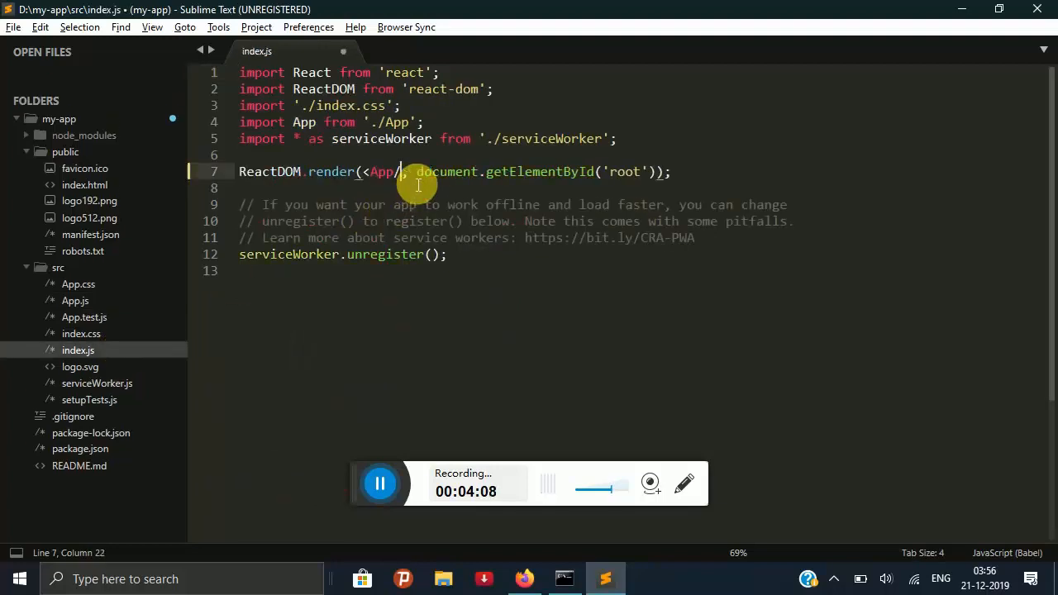
key("BackSpace")
key("BackSpace")
key("BackSpace")
type("h1")
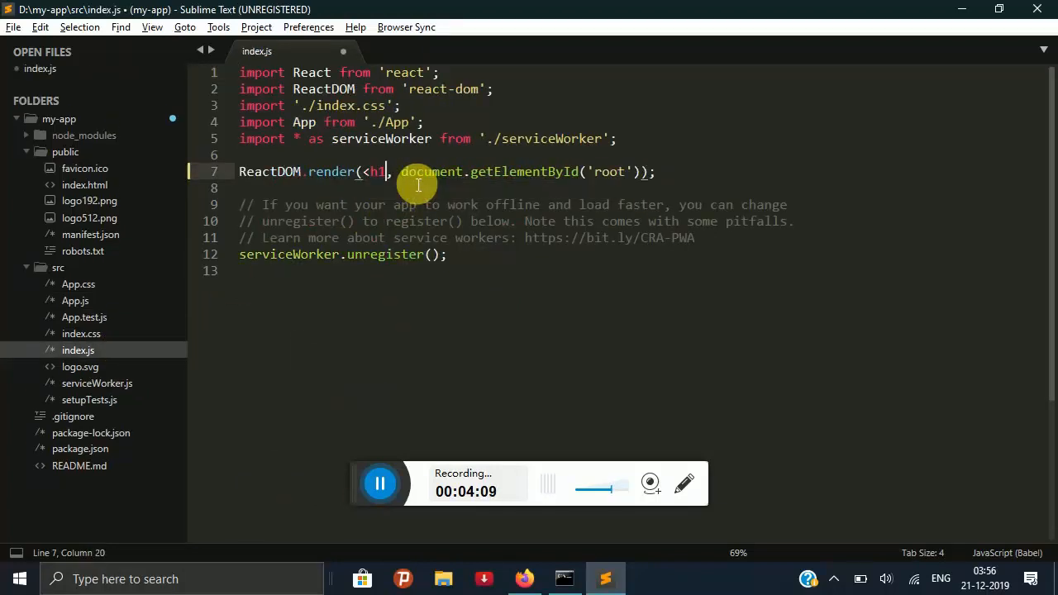
type(">")
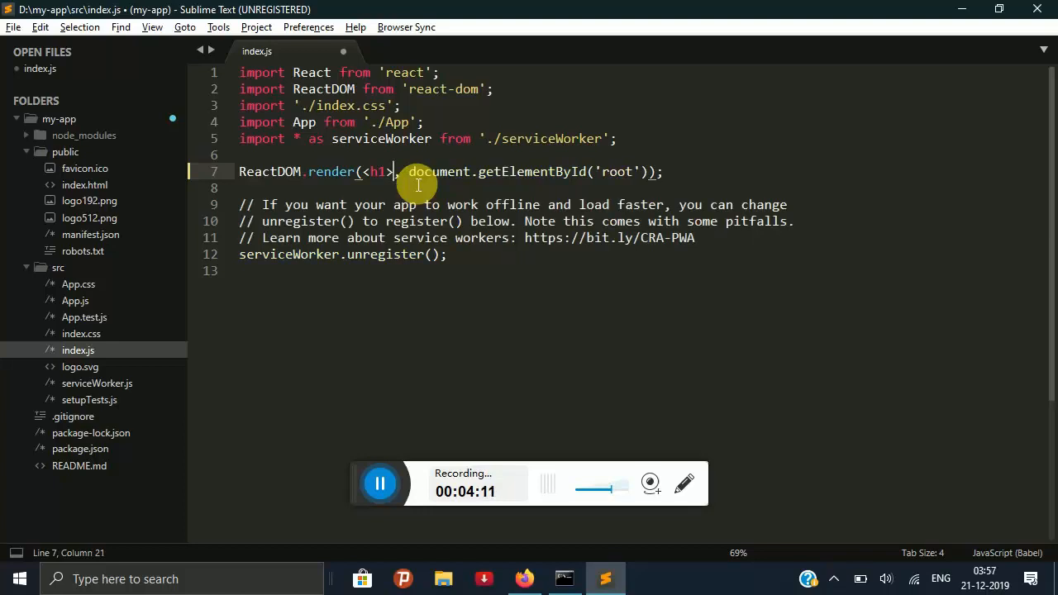
type("Hello W")
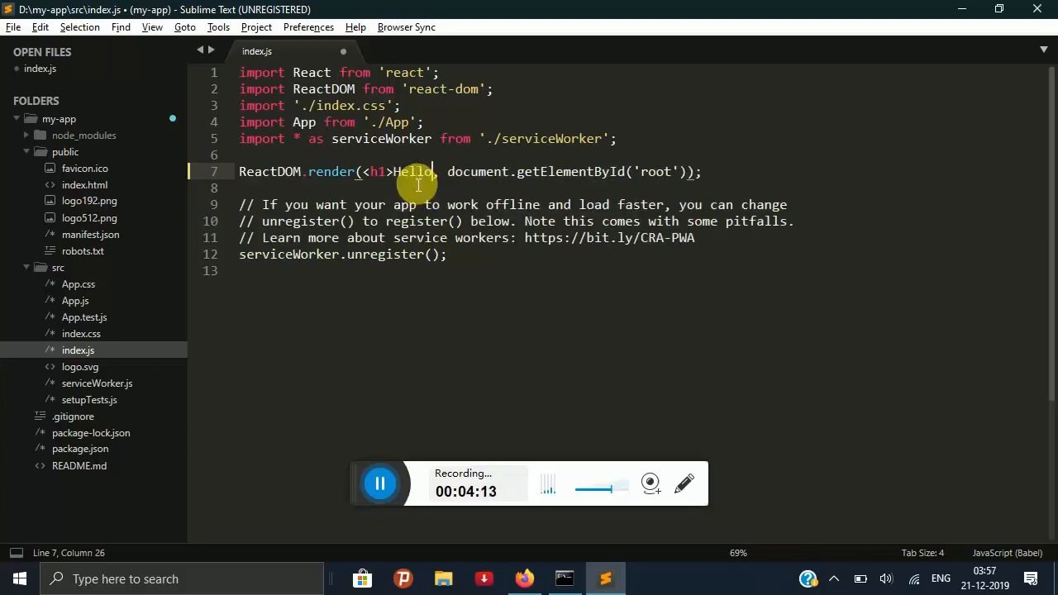
type("orld</")
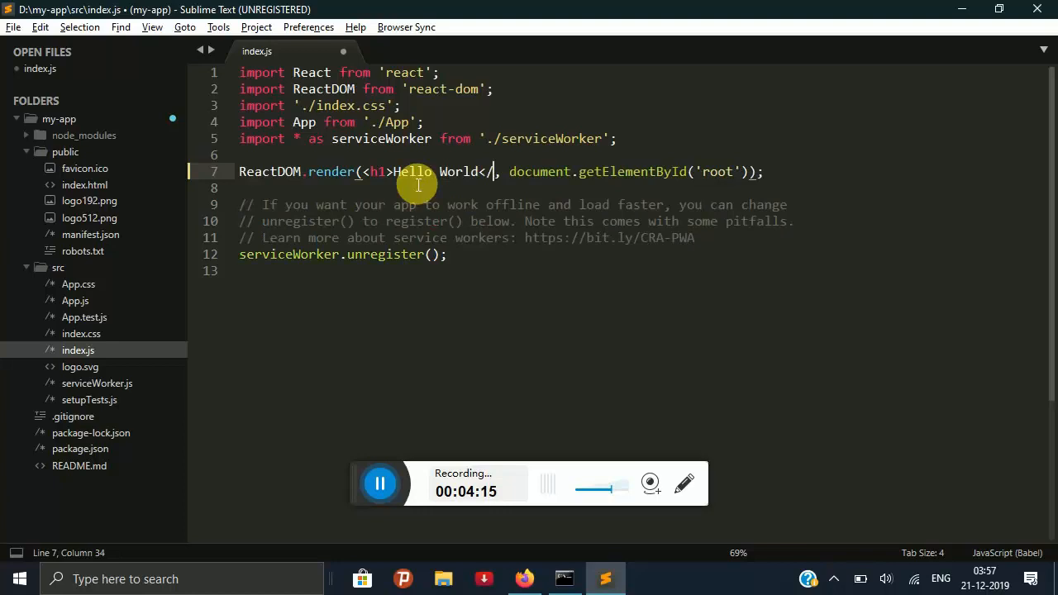
type("h1>")
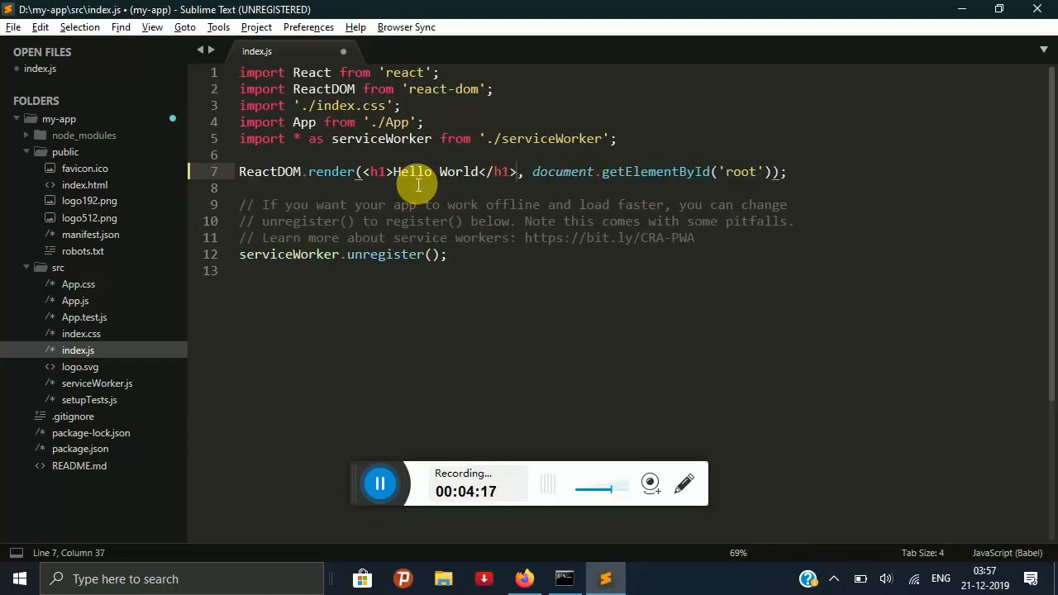
key("ctrl+s")
key("alt+Tab")
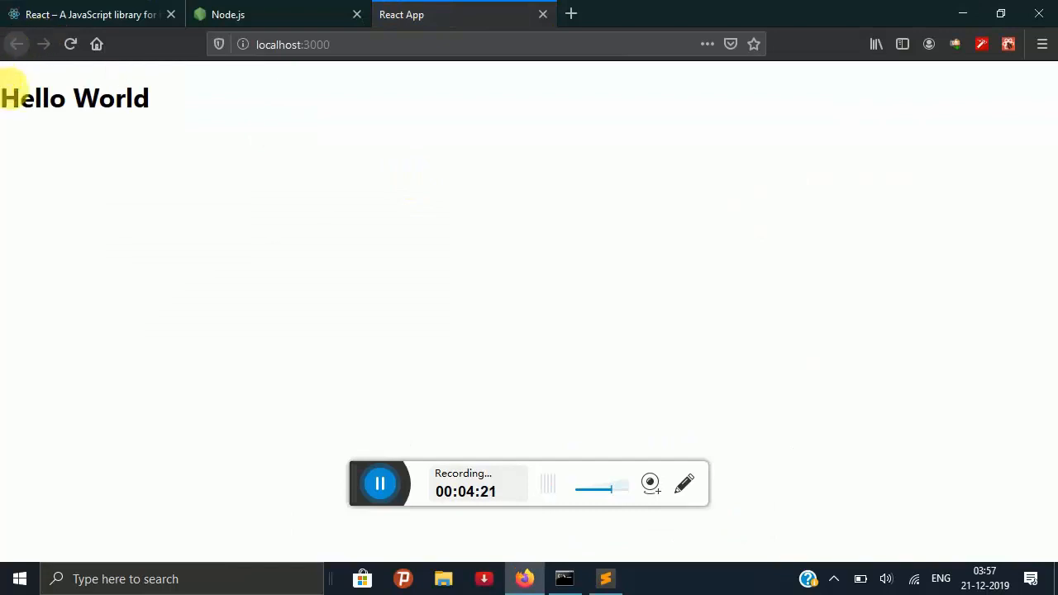
- Select the Hello World heading in Firefox, then switch back to Sublime Text
left_click_drag(2, 98, 154, 100)
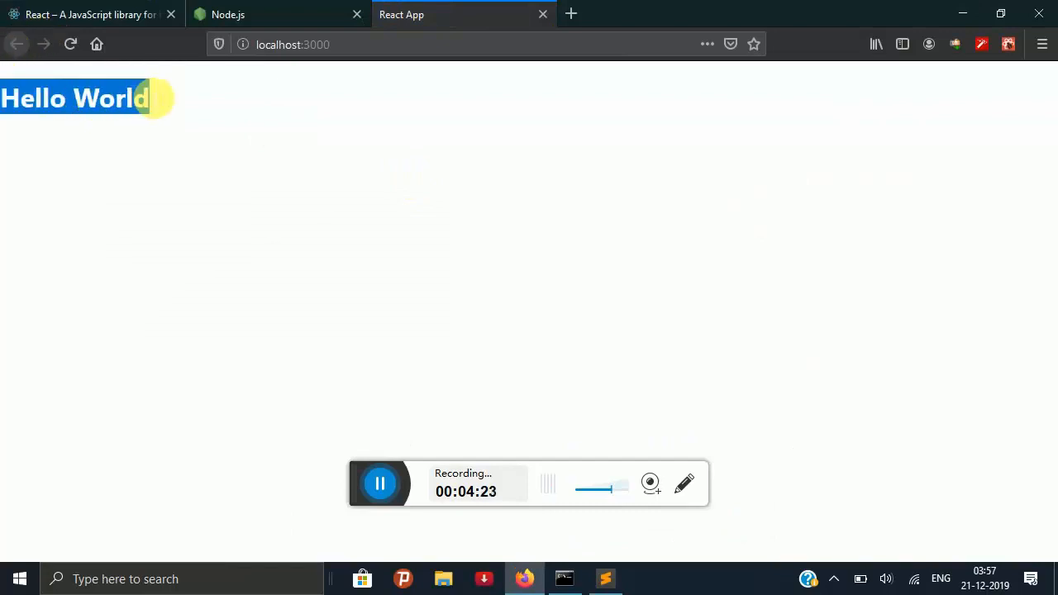
key("alt+Tab")
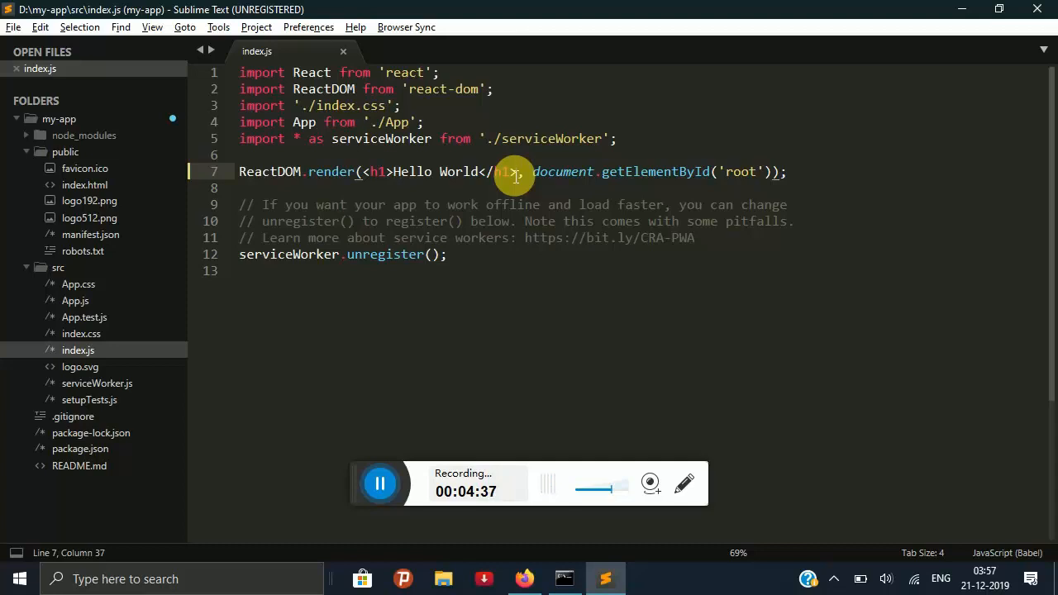
key("shift+Left")
key("shift+Left")
key("shift+Left")
key("shift+Left")
key("shift+Left")
key("shift+Left")
key("shift+Left")
key("shift+Left")
key("shift+Left")
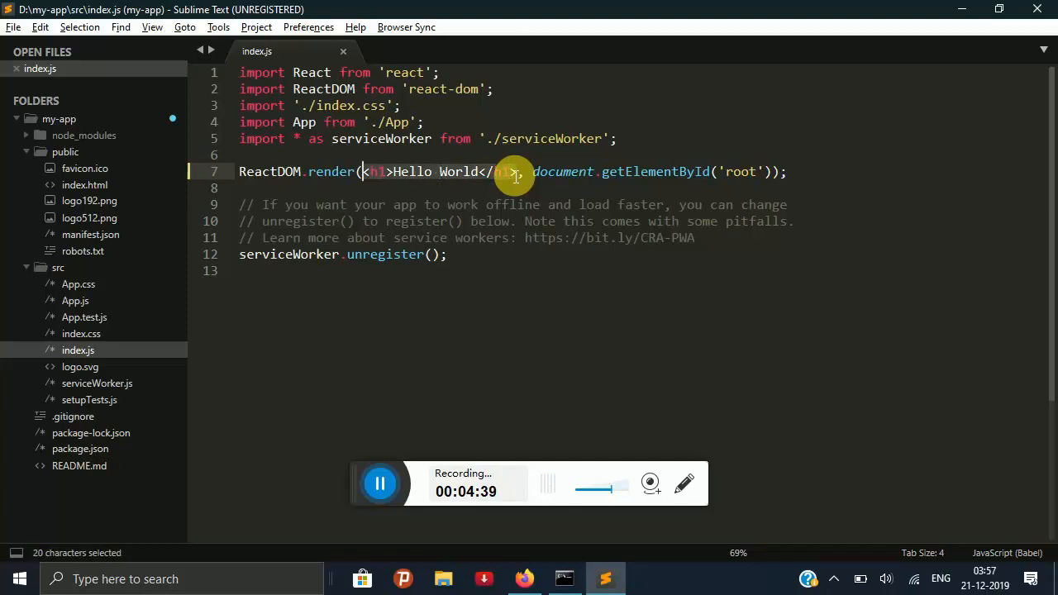
key("shift+Right")
key("shift+Right")
key("shift+Left")
key("shift+Left")
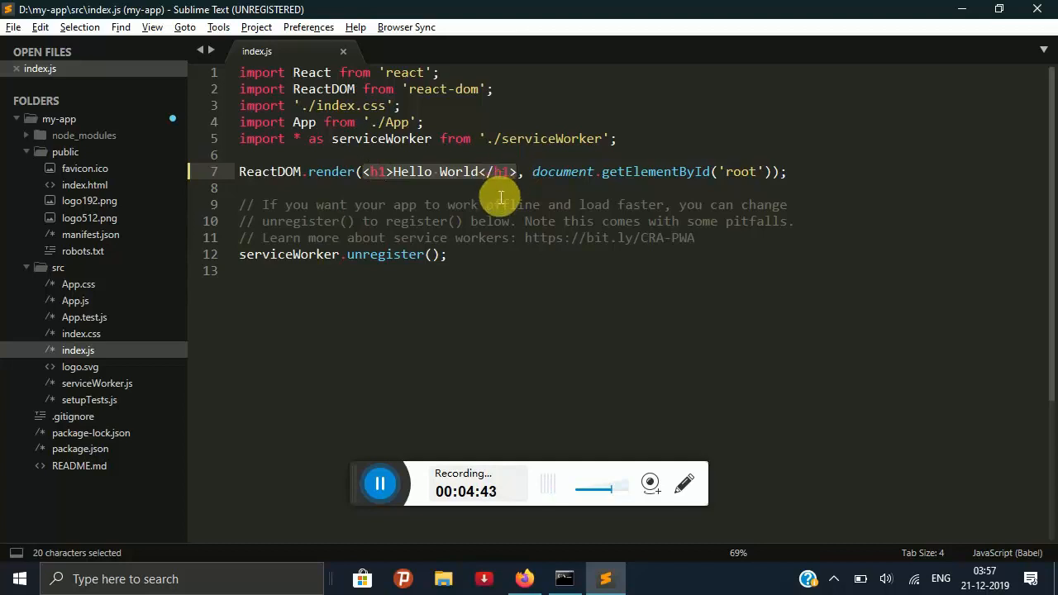